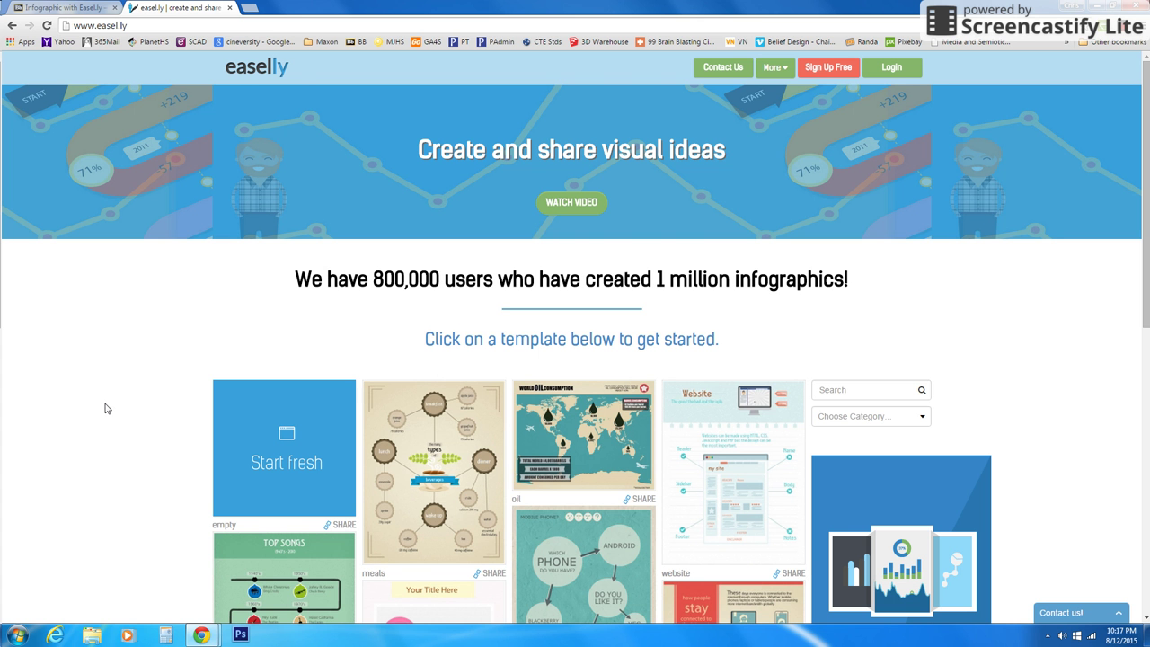
Go to the Easel.ly free sign-up page
click(835, 69)
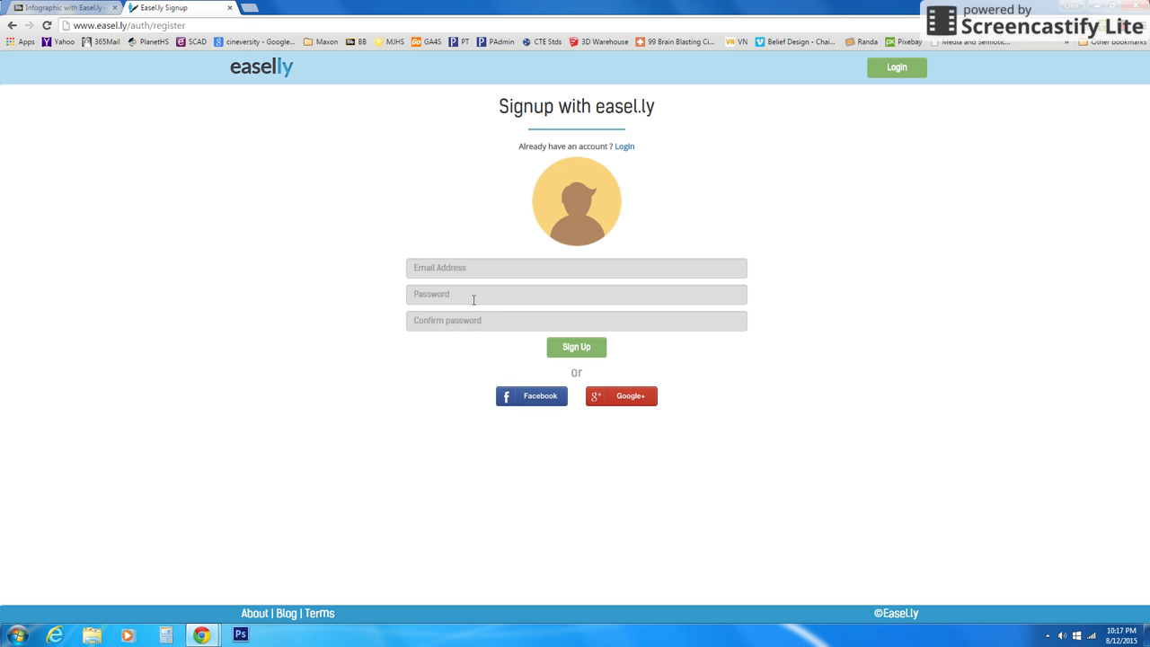
Log in and scroll down the Public Visuals gallery to the Deadliest Warrior template
click(895, 70)
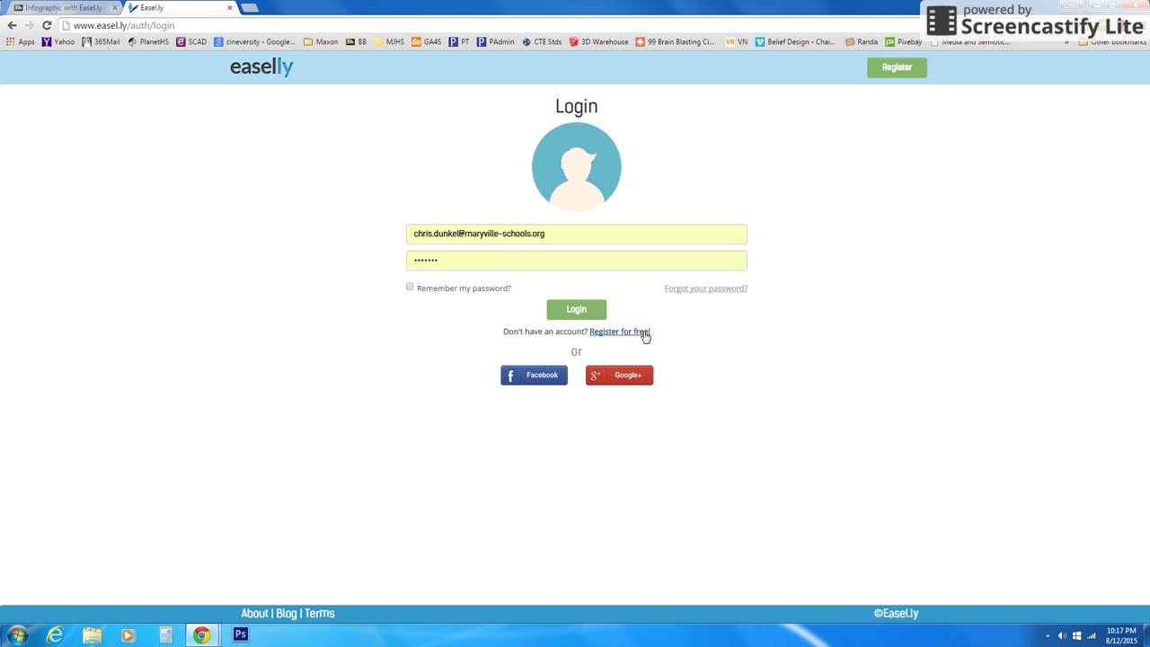
click(564, 310)
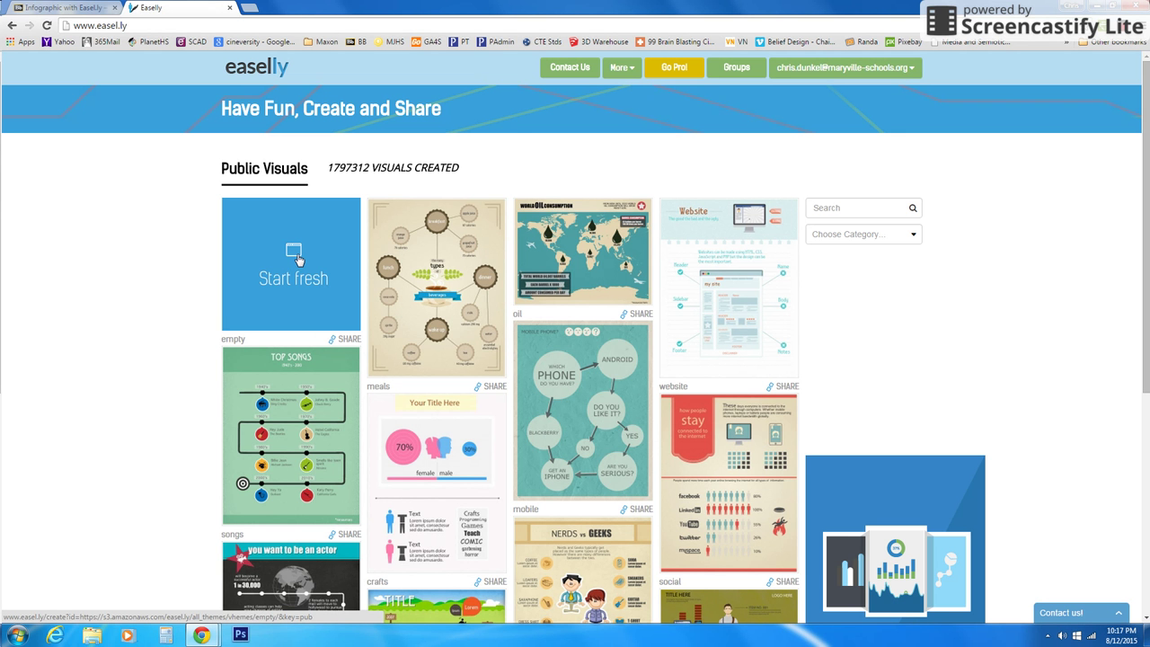
scroll(528, 335, down, 1)
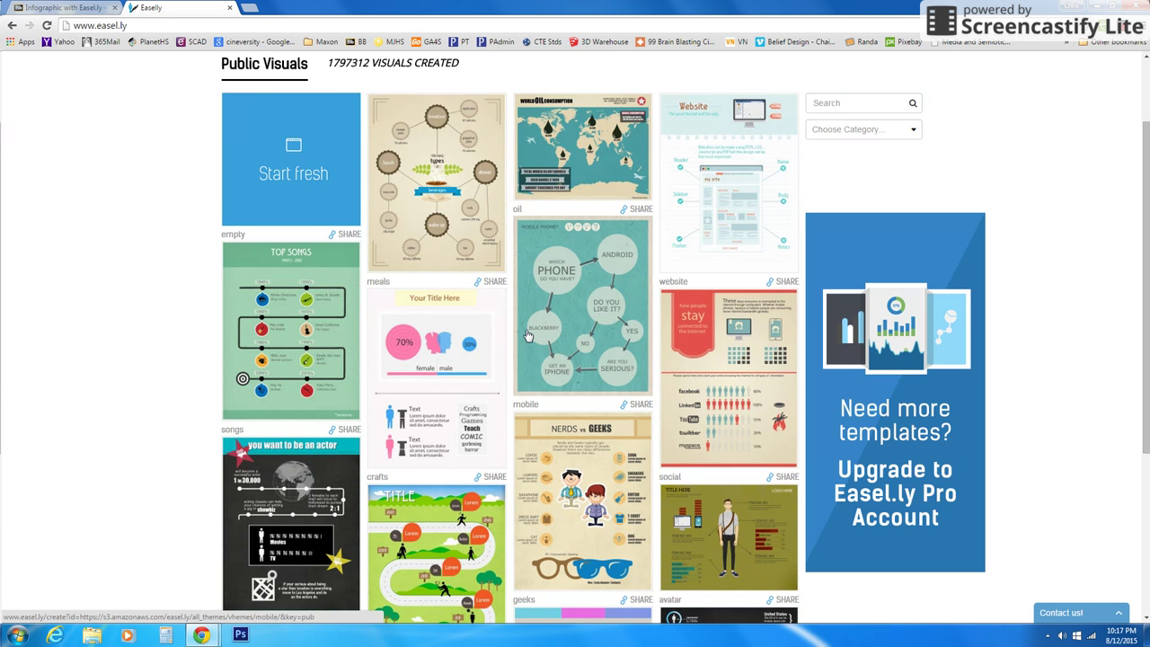
scroll(528, 335, down, 1)
scroll(528, 335, down, 1)
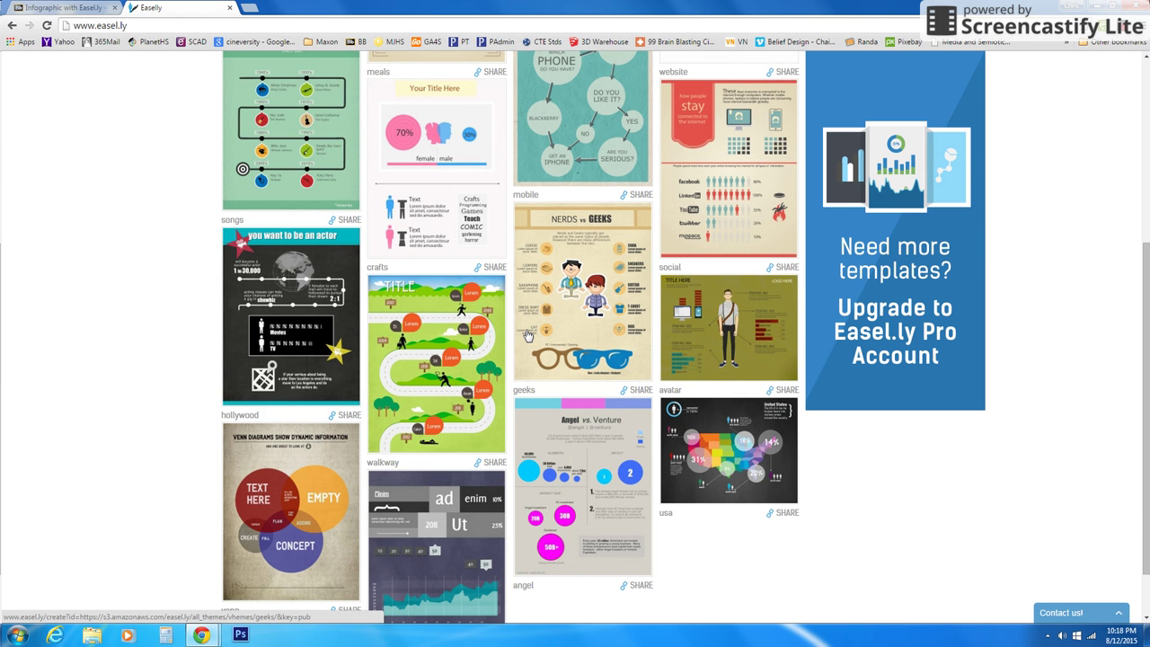
scroll(528, 335, down, 1)
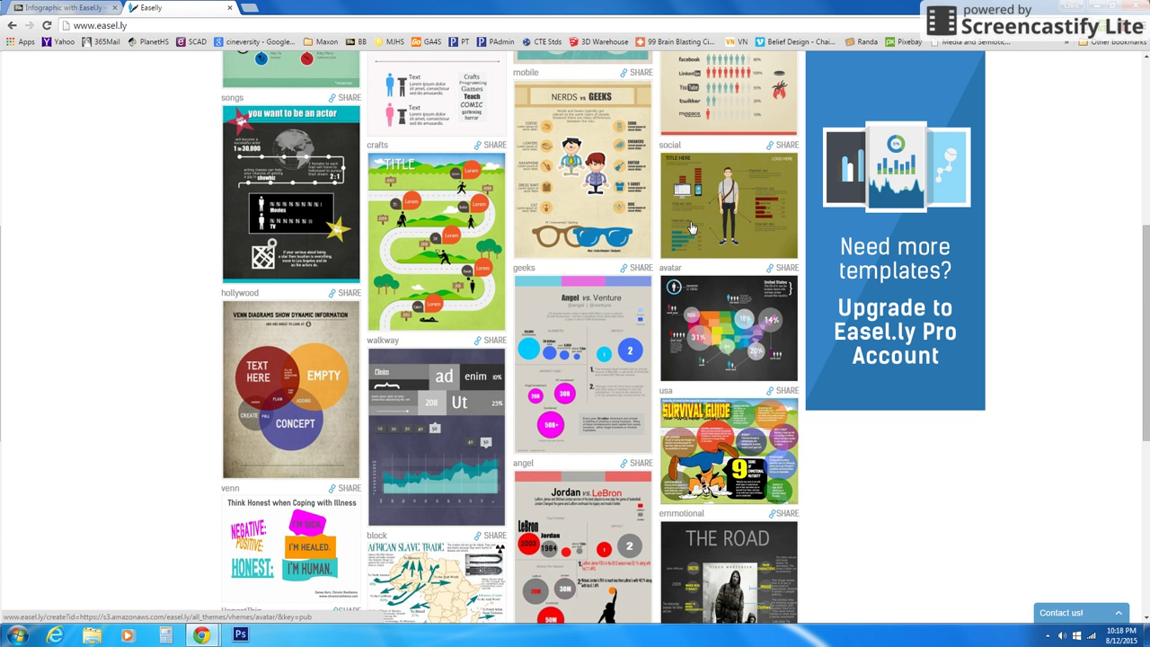
scroll(391, 362, down, 4)
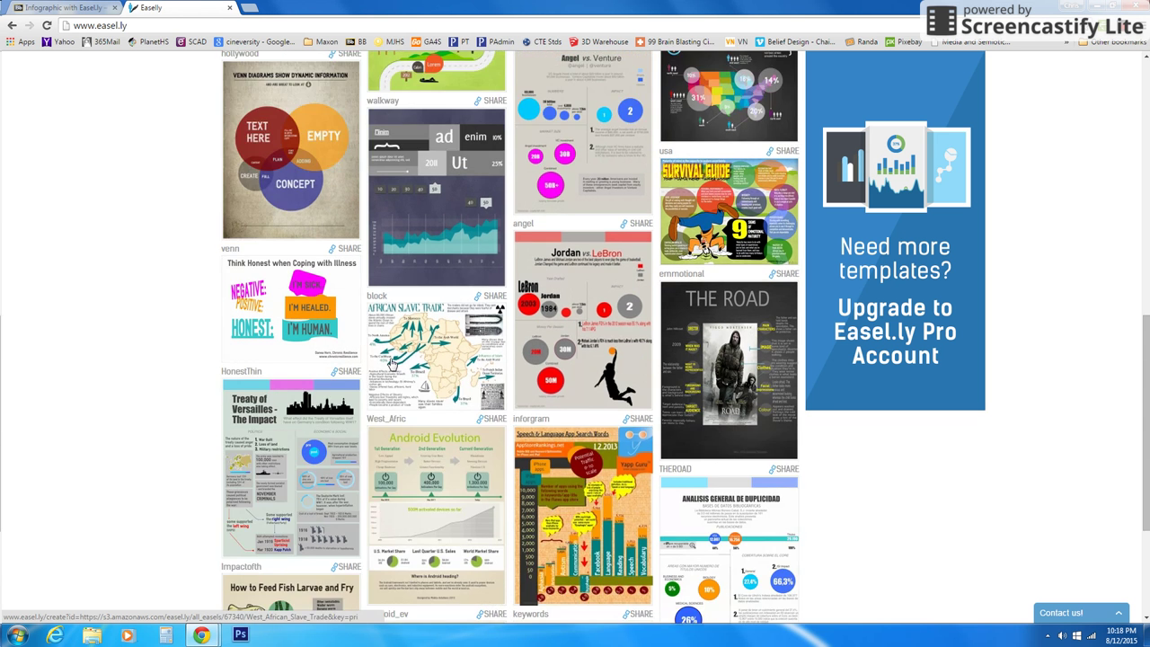
scroll(390, 362, down, 4)
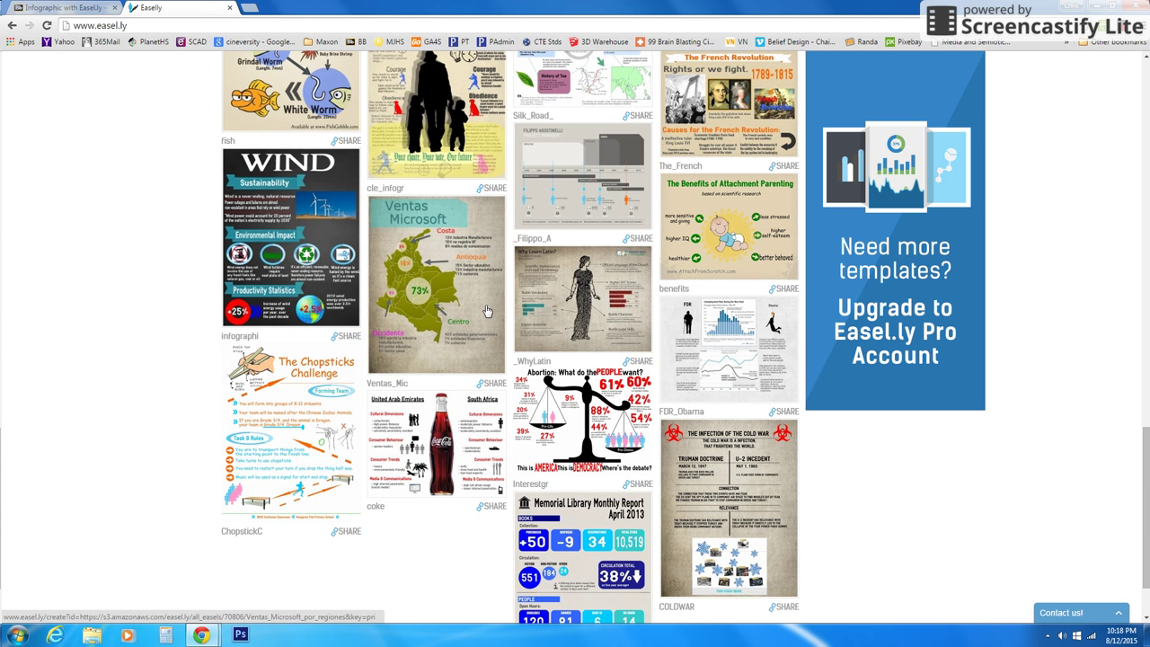
scroll(429, 184, down, 3)
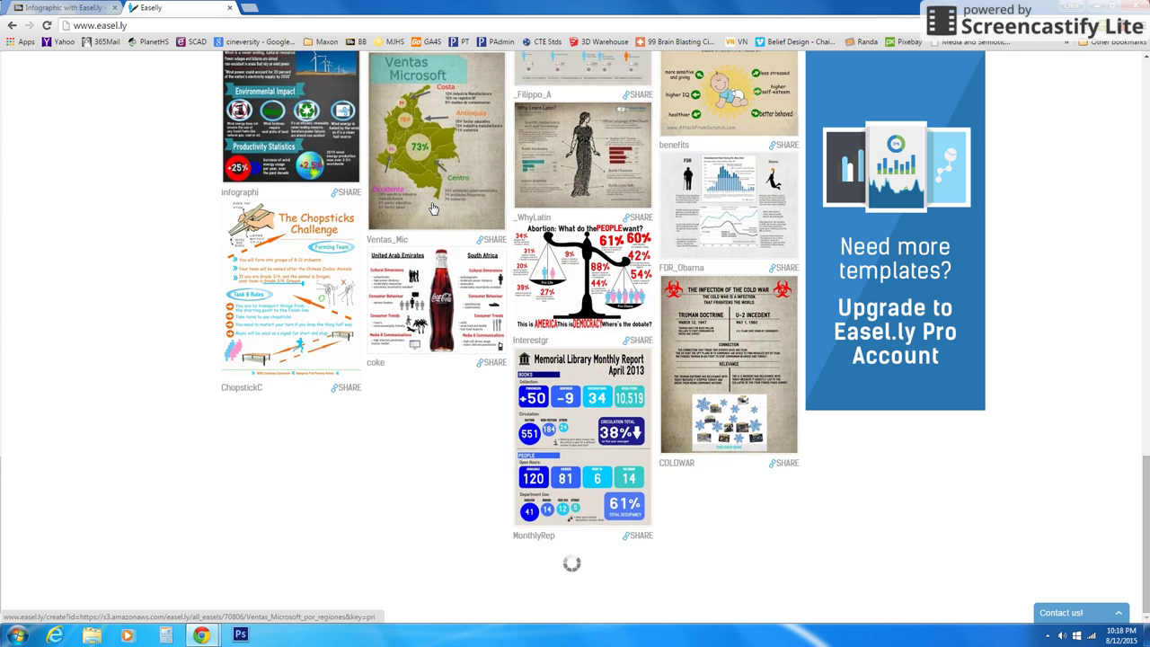
scroll(437, 225, down, 5)
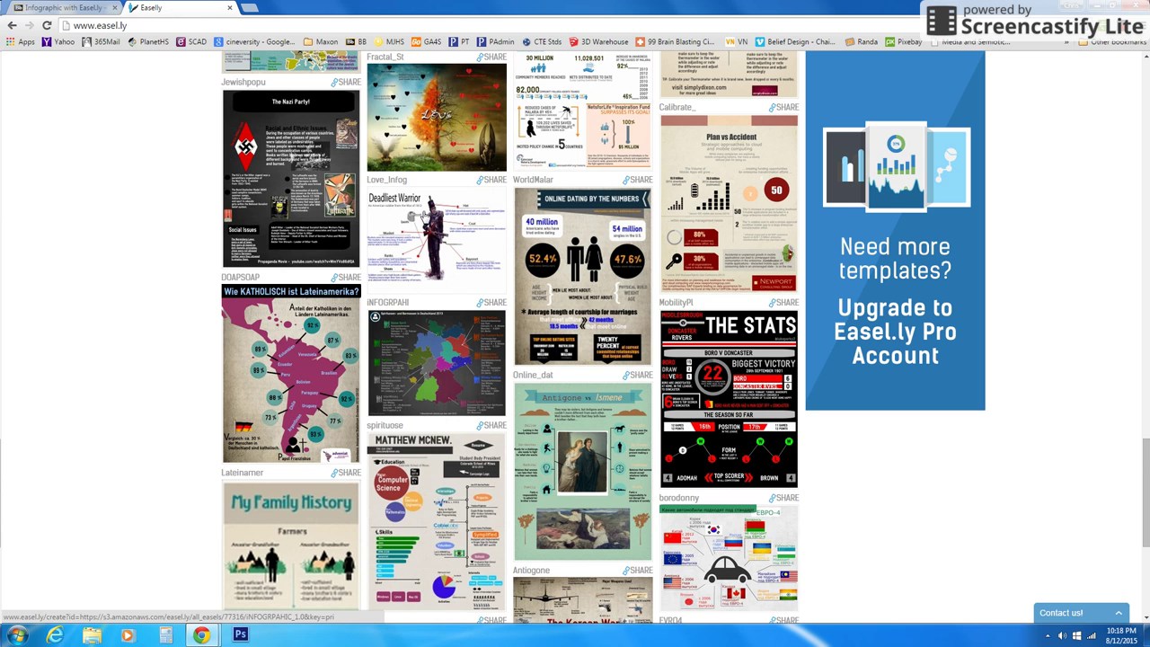
Open the Deadliest Warrior template, retitle it 'Leadership Qualities', and lower the War of 1812 subtitle
click(424, 258)
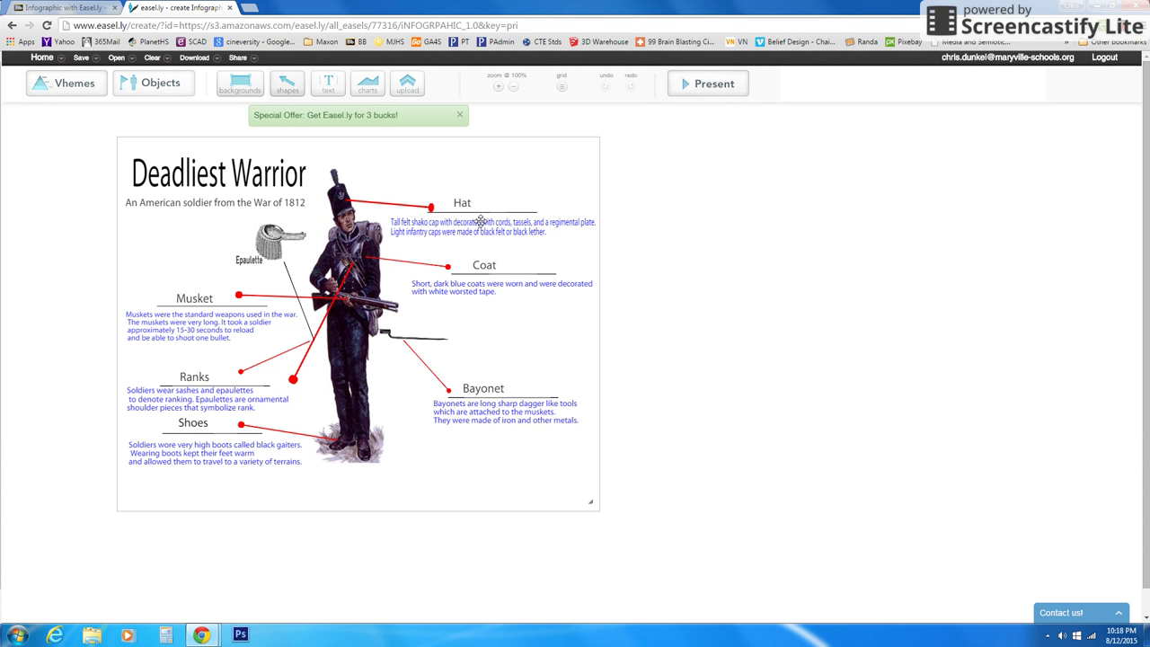
click(171, 178)
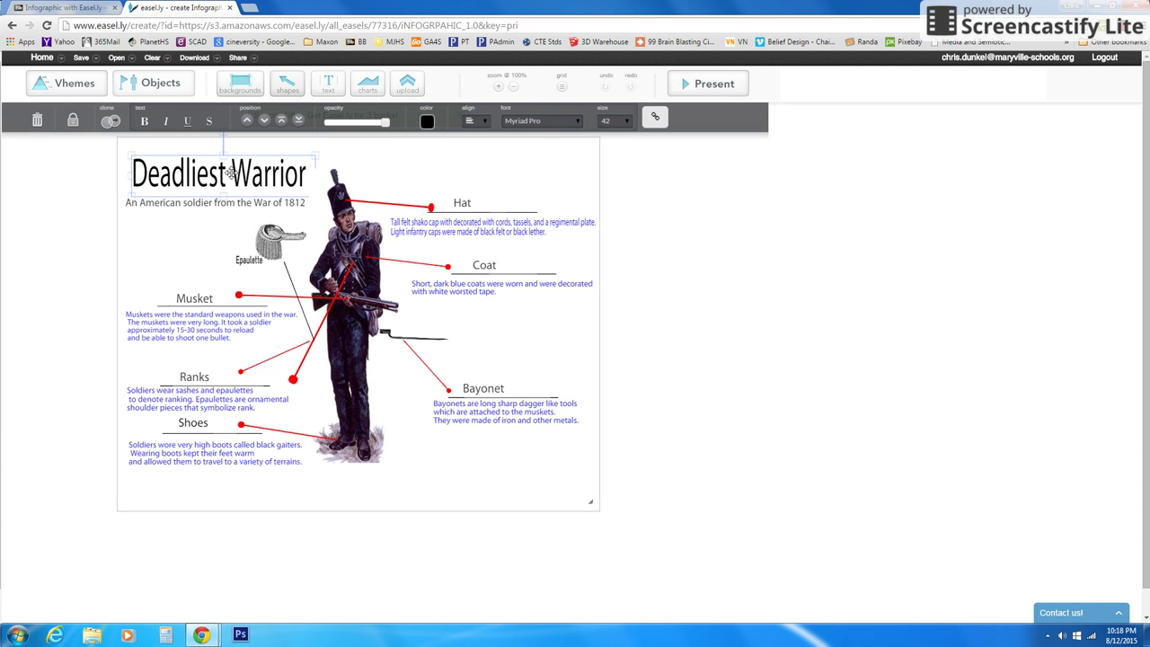
double_click(197, 175)
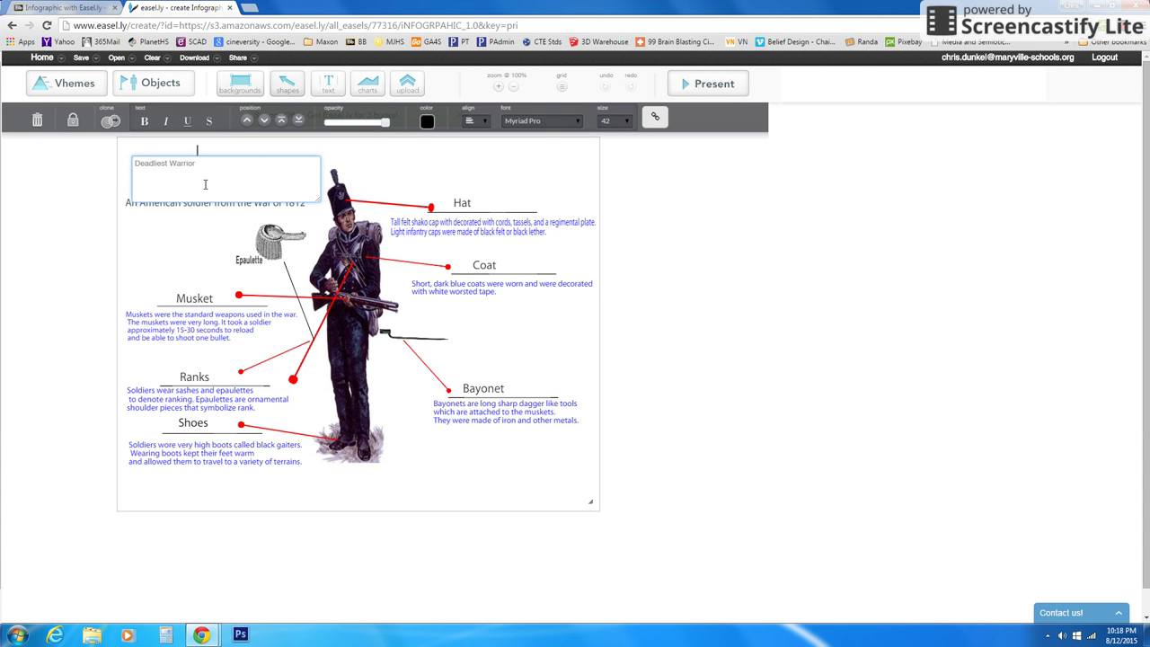
drag(202, 163, 135, 164)
text(Leadership Qualities)
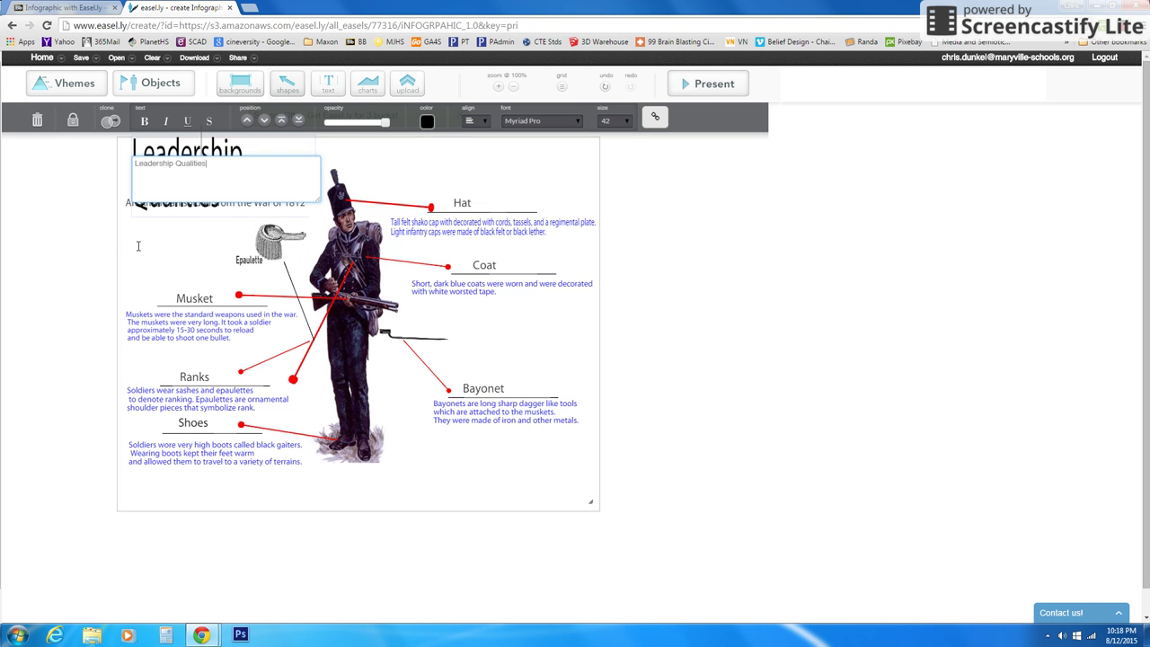
click(112, 259)
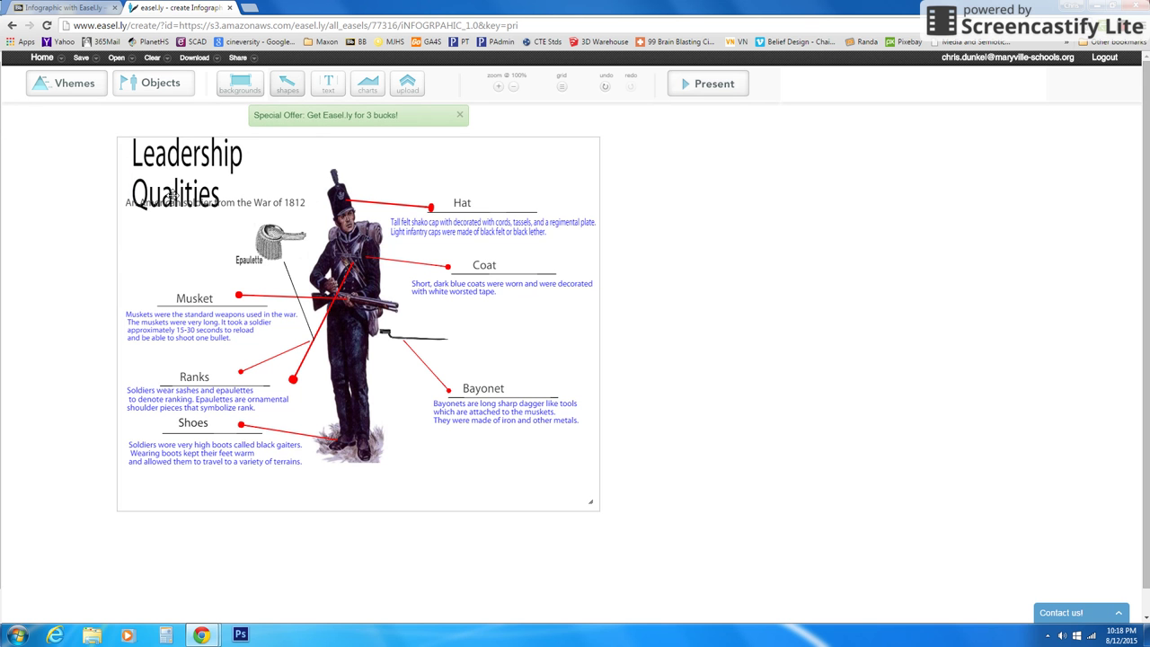
click(240, 203)
drag(254, 205, 250, 224)
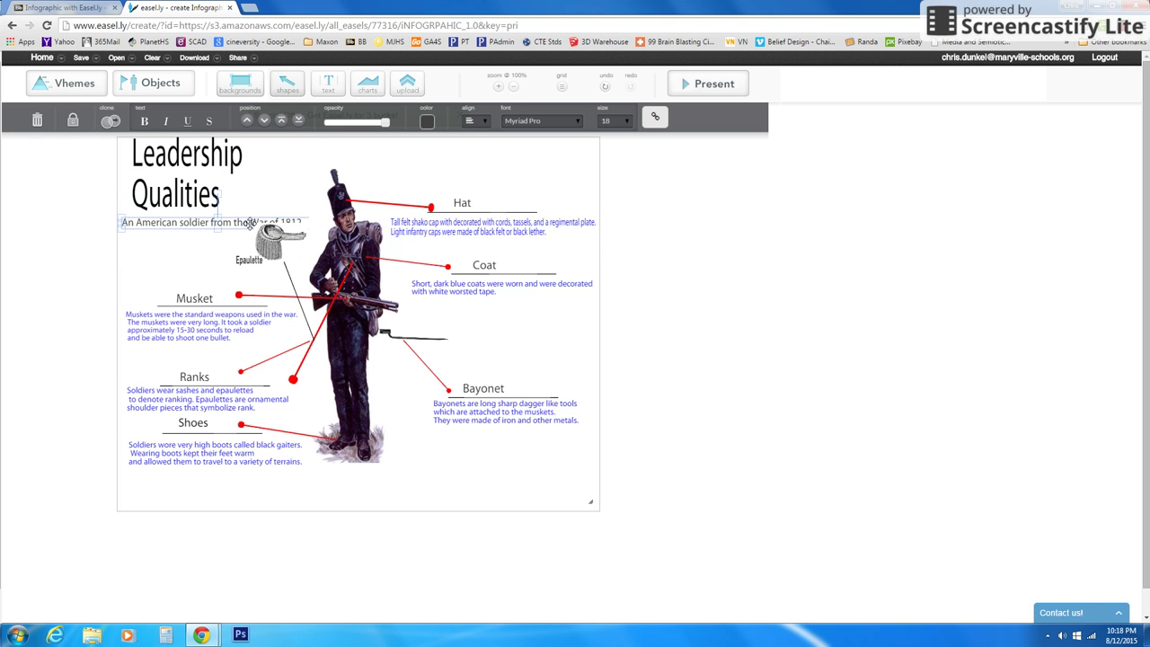
Delete the War of 1812 subtitle and widen the title box so 'Leadership Qualities' fits one line
click(35, 122)
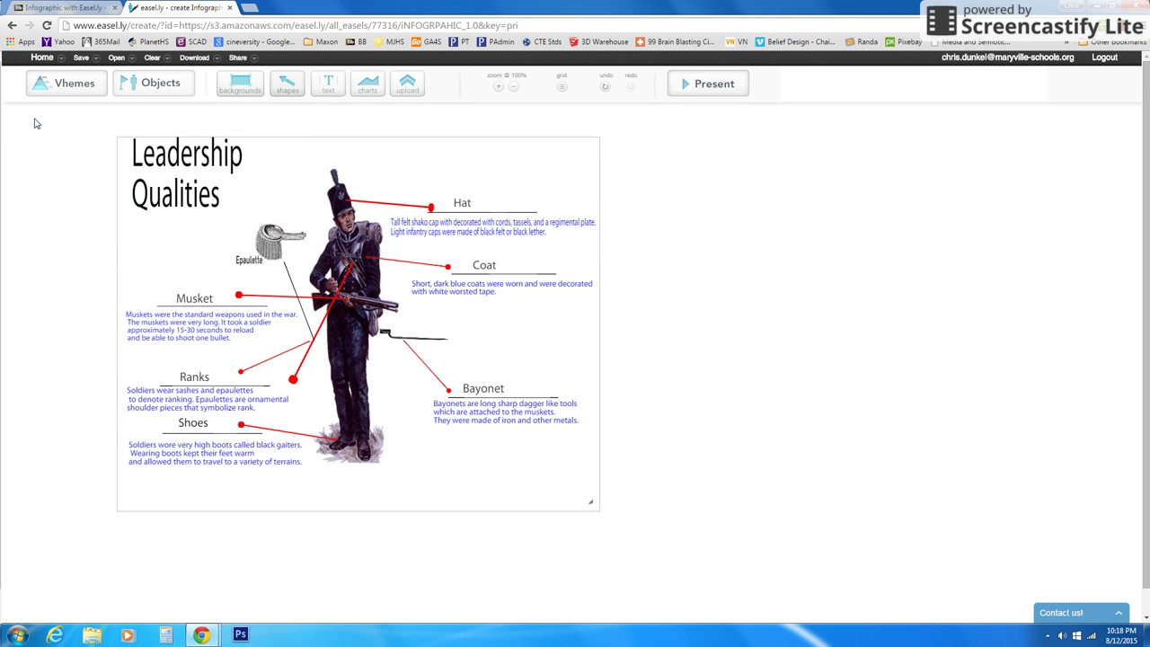
click(184, 190)
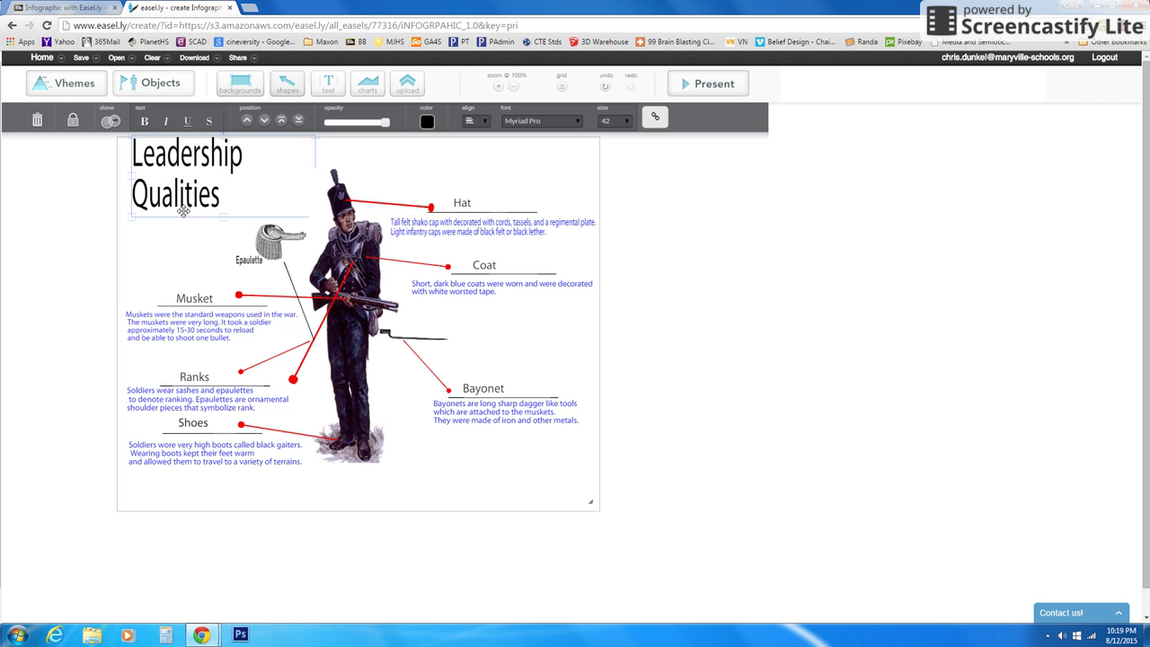
drag(129, 175, 125, 175)
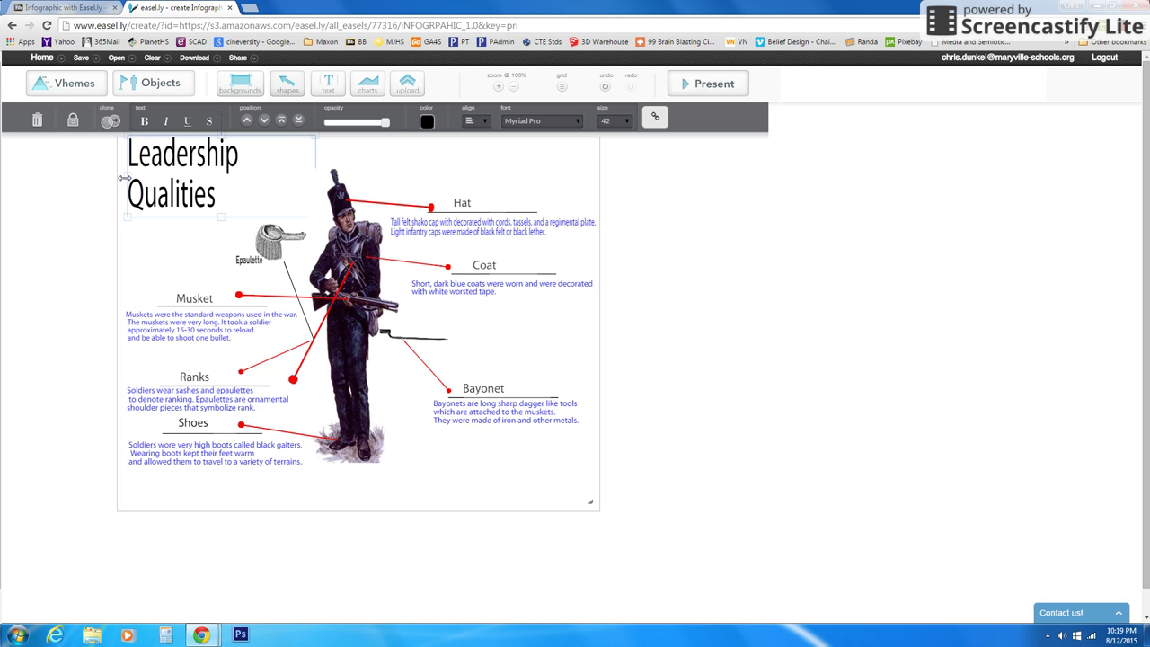
drag(124, 177, 92, 178)
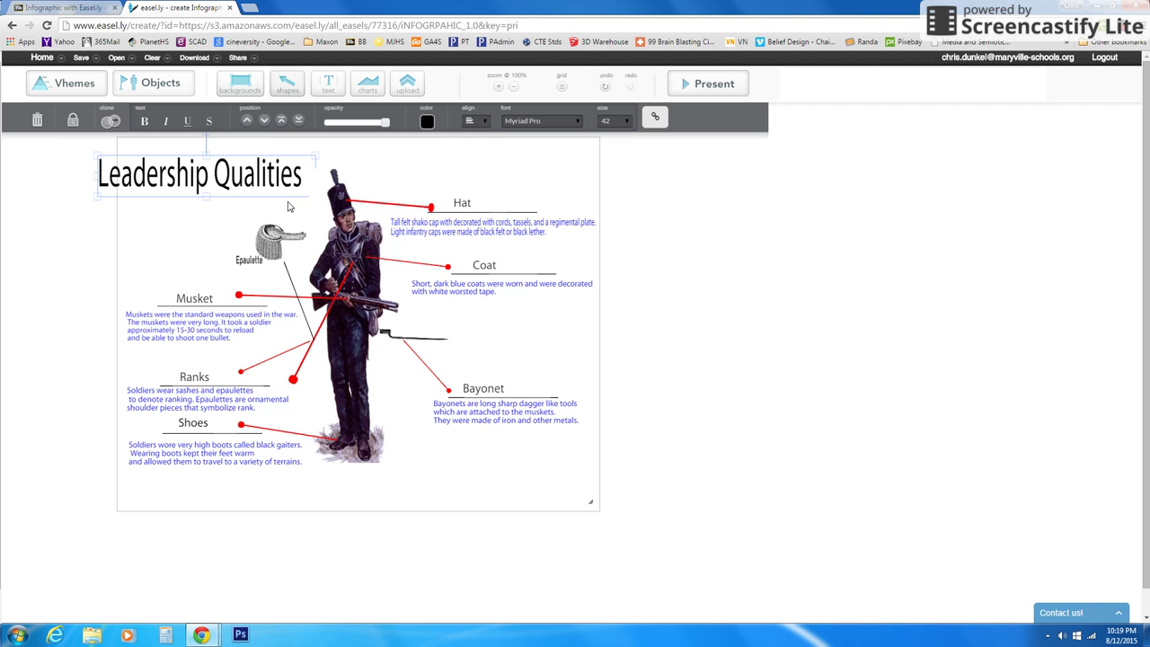
drag(162, 186, 184, 178)
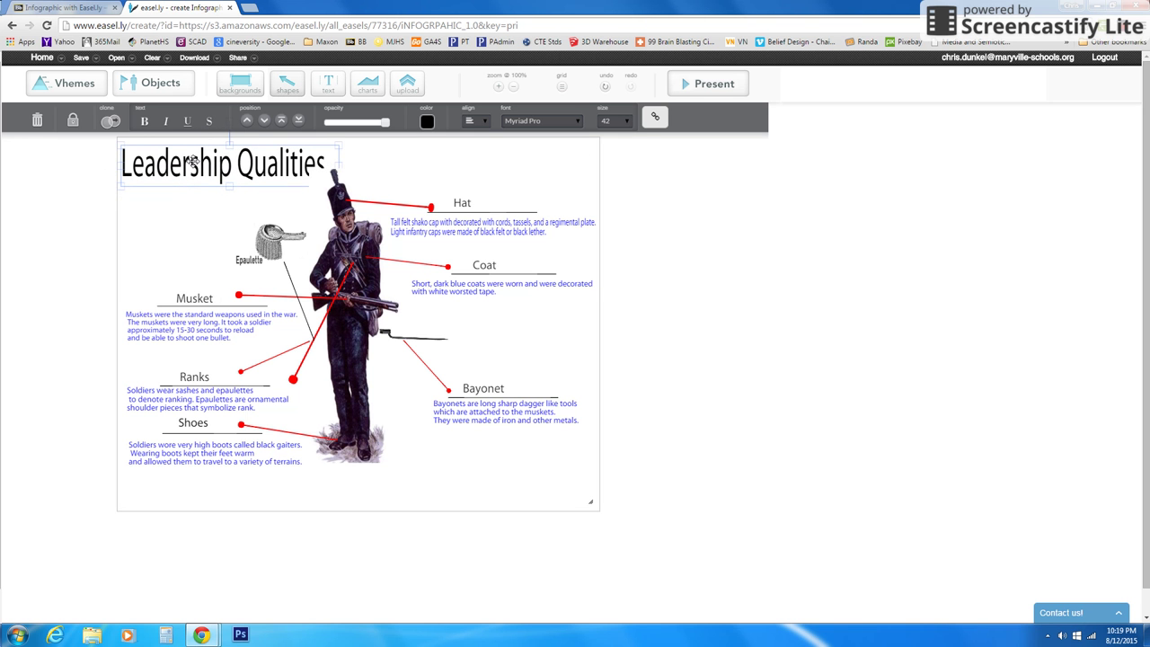
Bring the Leadership Qualities title in front of the soldier picture
click(324, 183)
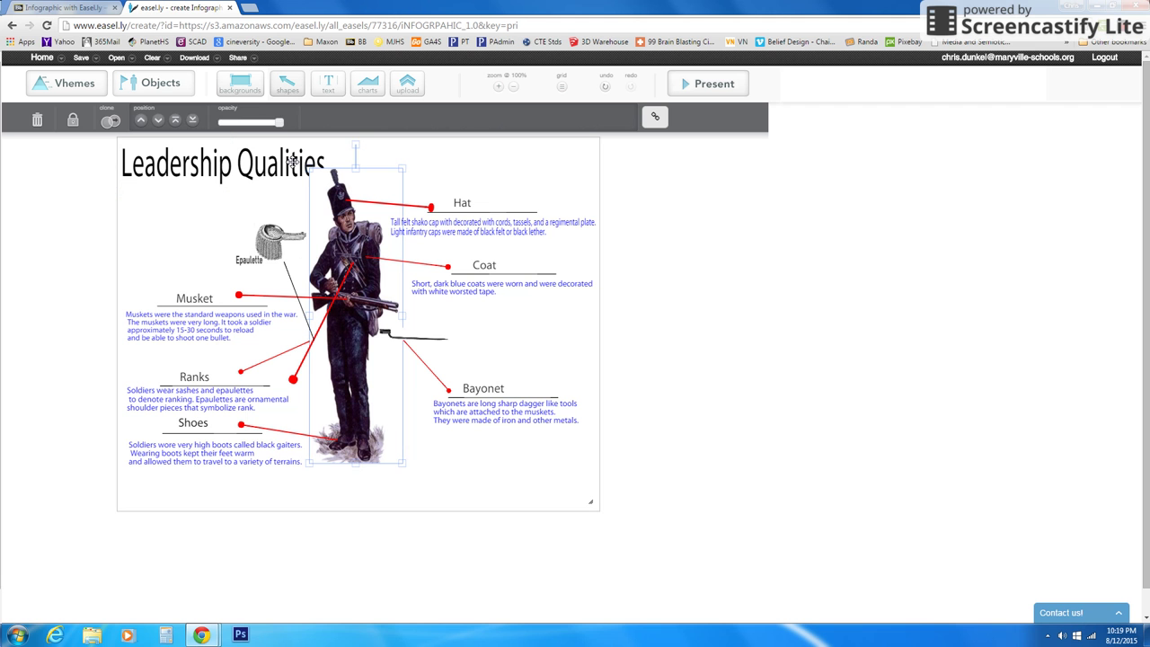
click(292, 162)
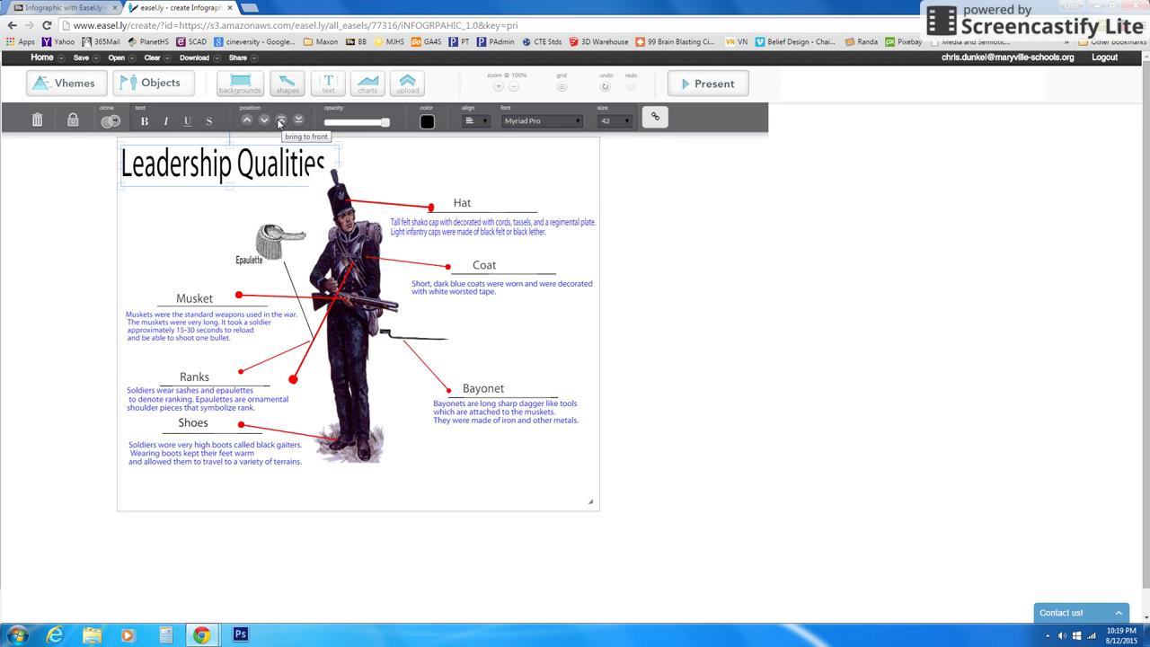
click(281, 121)
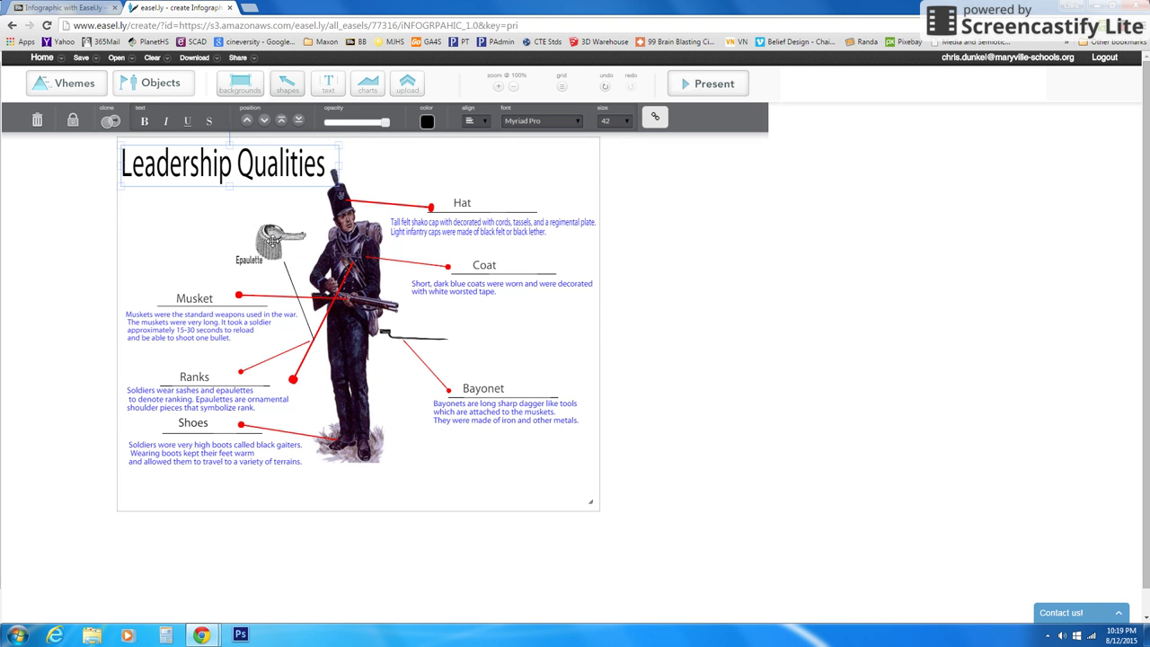
Delete the epaulette picture, its 'Epaulette' label, the red dot line and the thin black line
click(271, 240)
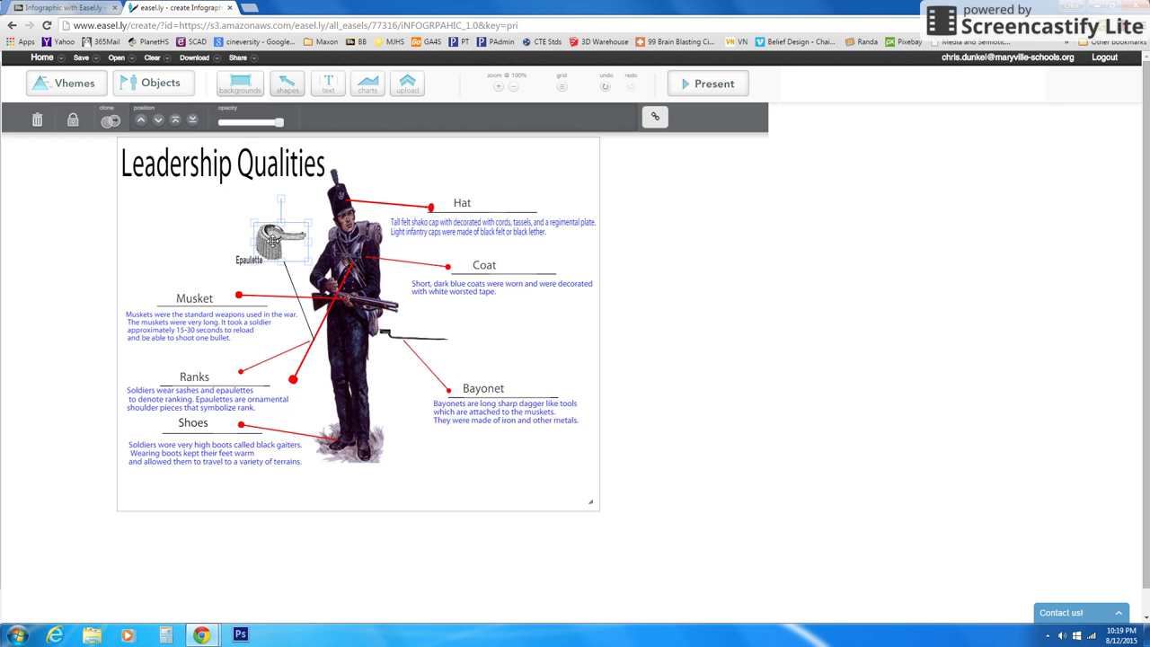
key(Delete)
click(250, 261)
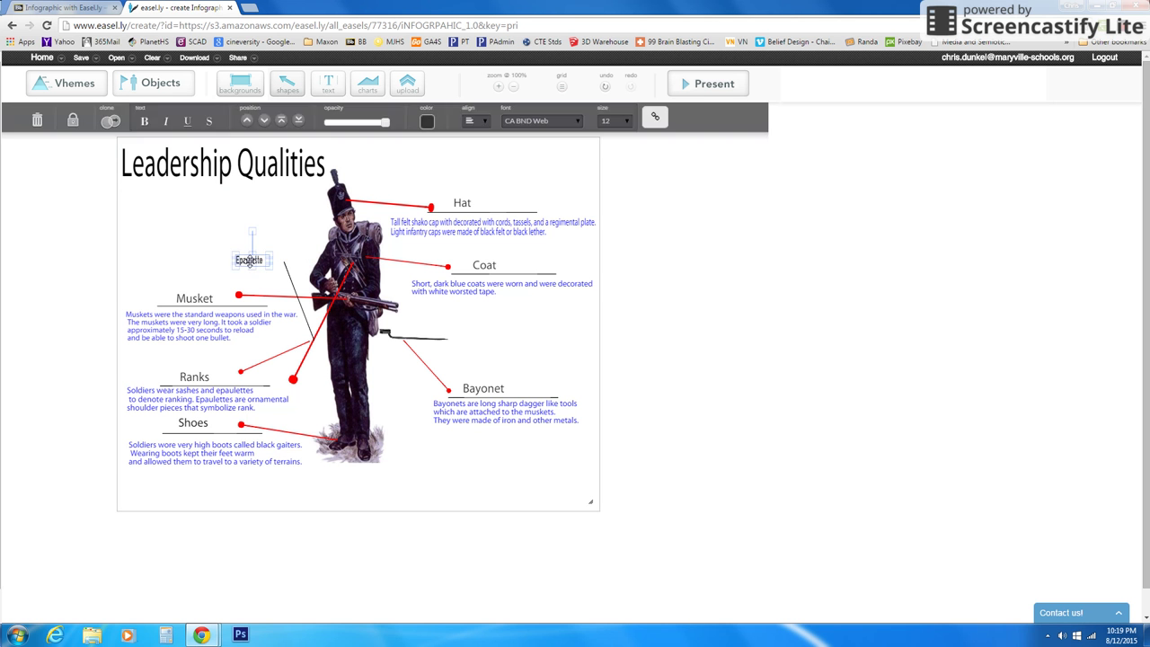
key(Delete)
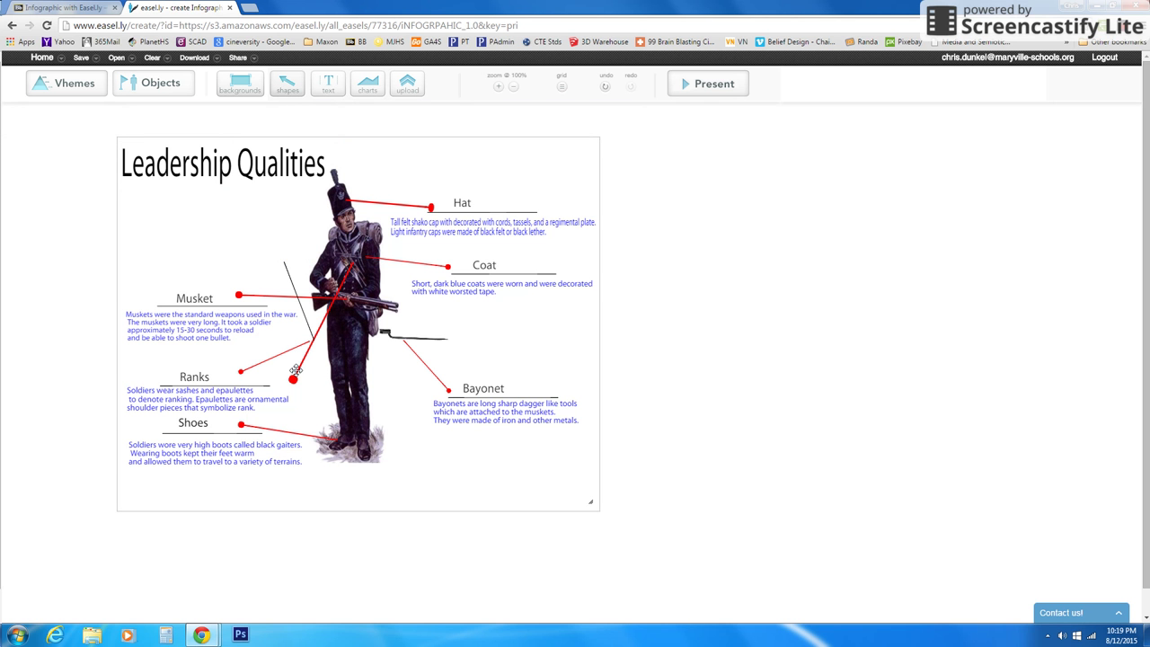
click(297, 369)
key(Delete)
click(303, 320)
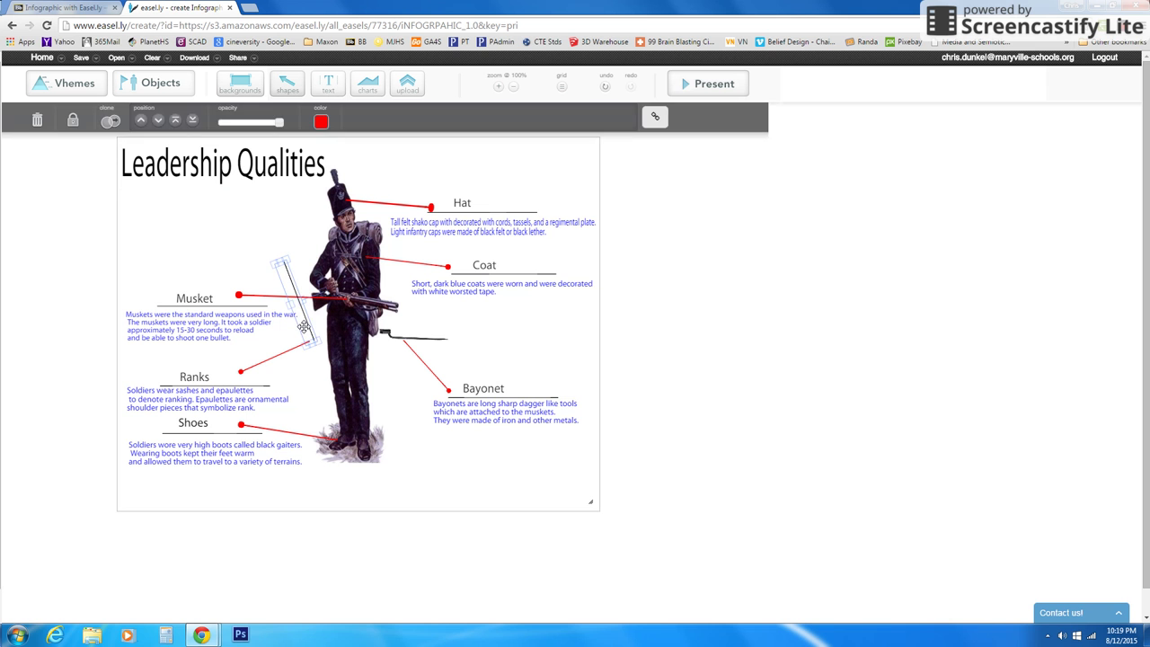
key(Delete)
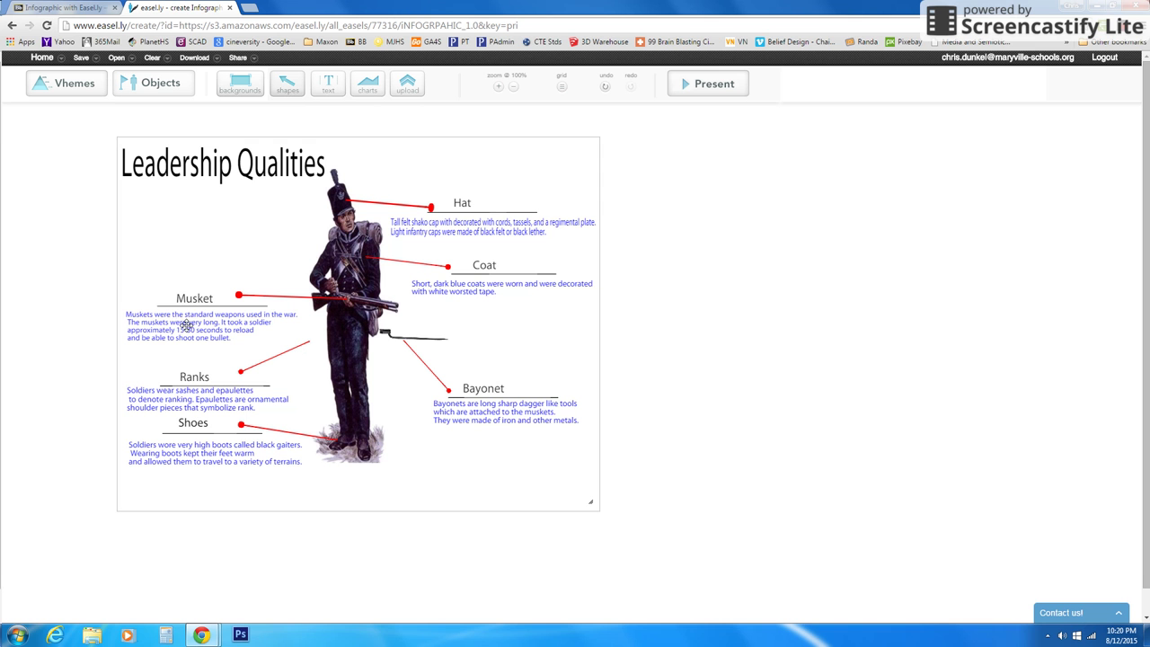
Rename the Musket heading to 'Honesty'
click(191, 299)
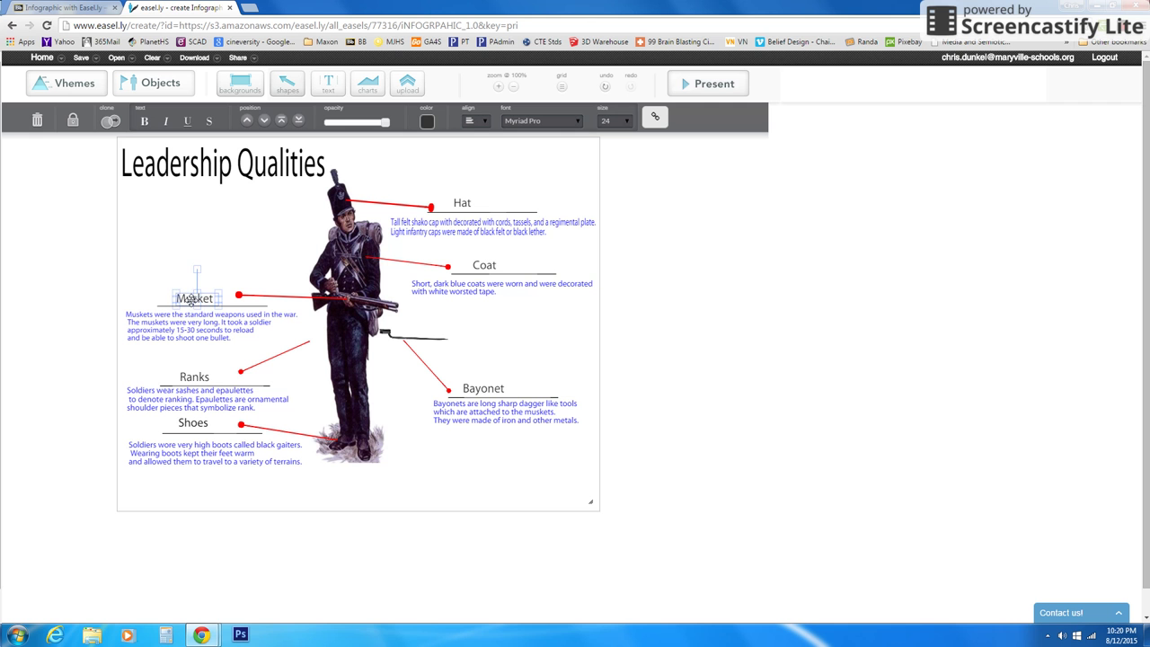
double_click(193, 300)
drag(205, 301, 86, 304)
text(Hoen)
click(172, 325)
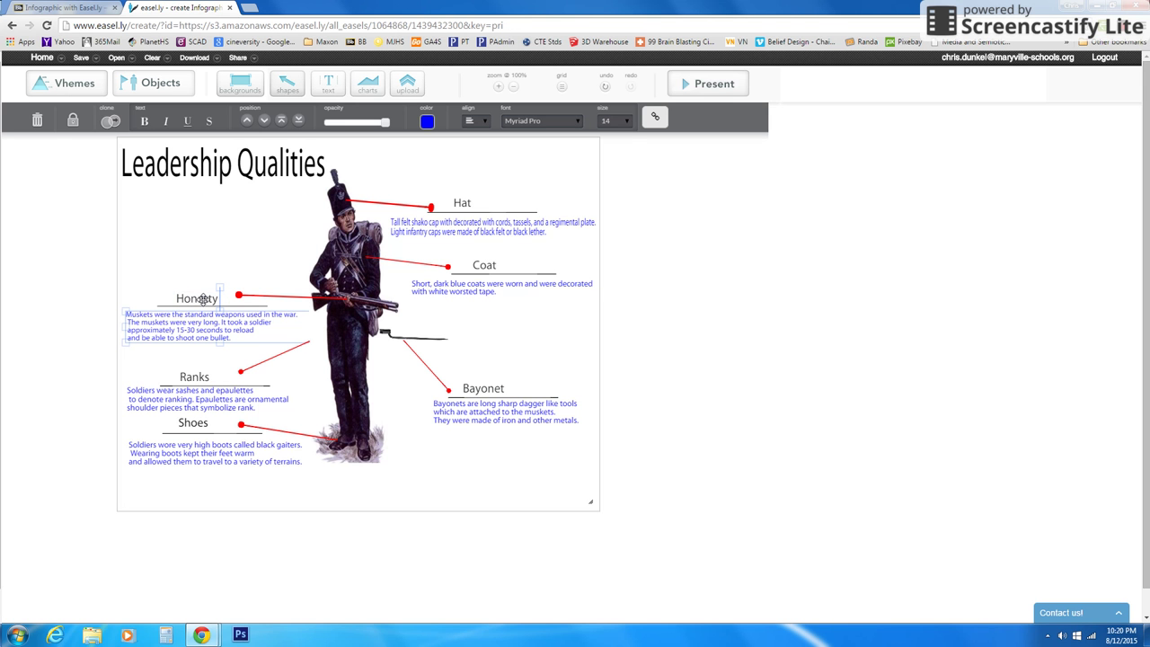
Replace the musket paragraph with 'Honesty is always being truthful, even when it isn't popular'
click(164, 322)
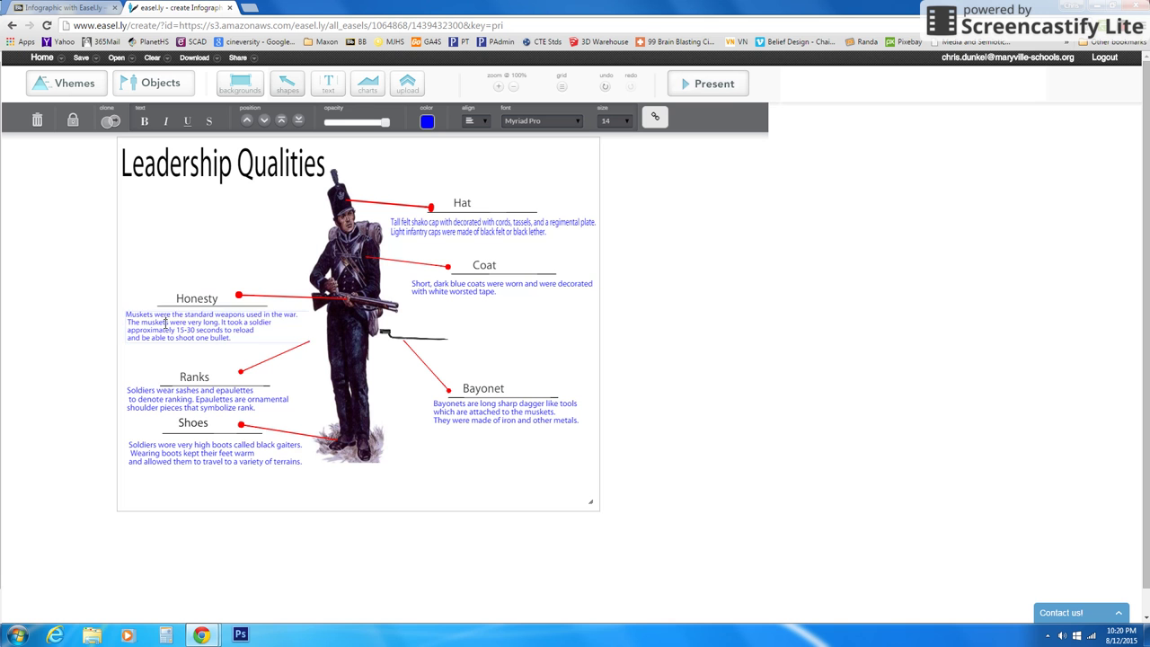
click(164, 321)
drag(246, 343, 96, 295)
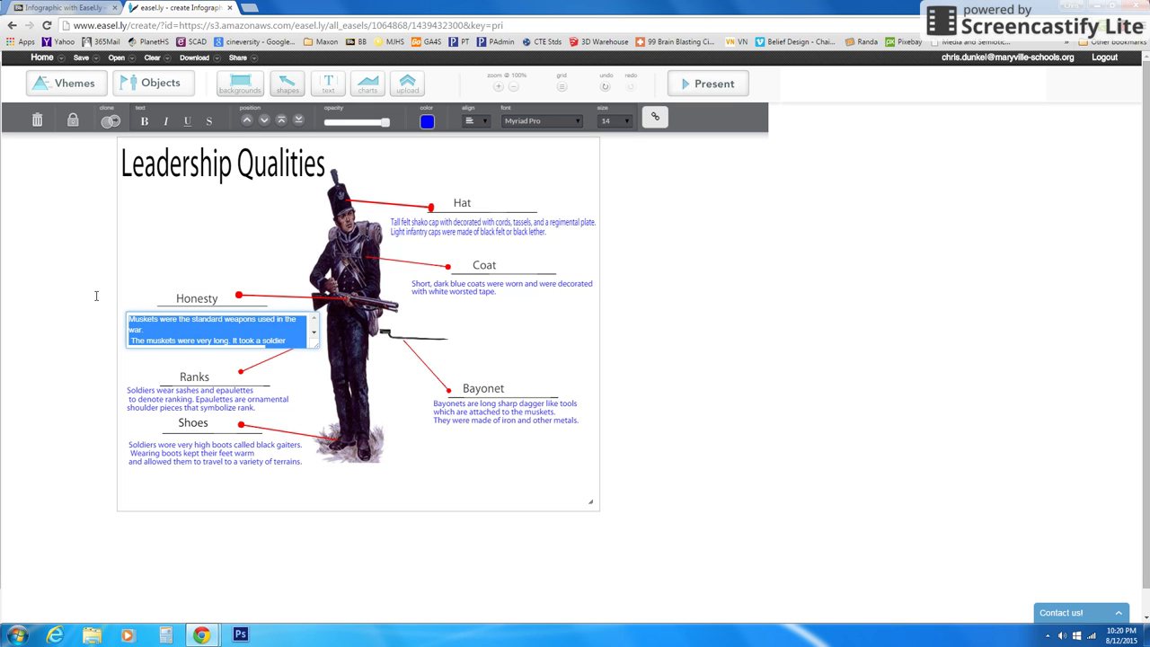
key(BackSpace)
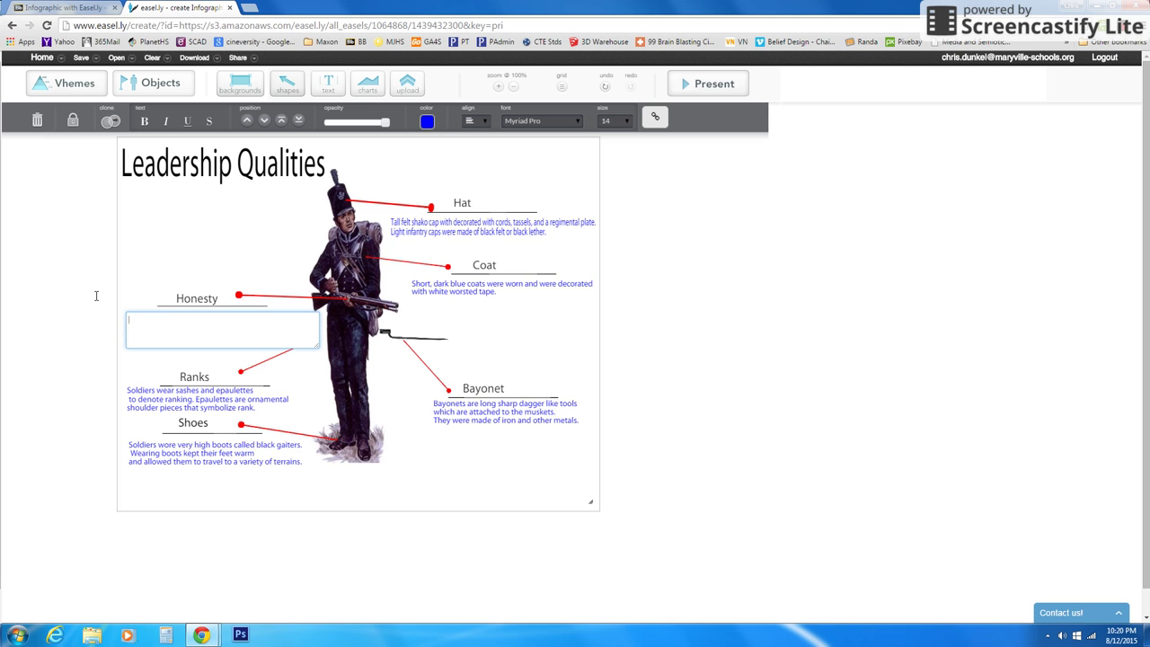
text(Honesty is al)
text(ways being truthful, even when it is)
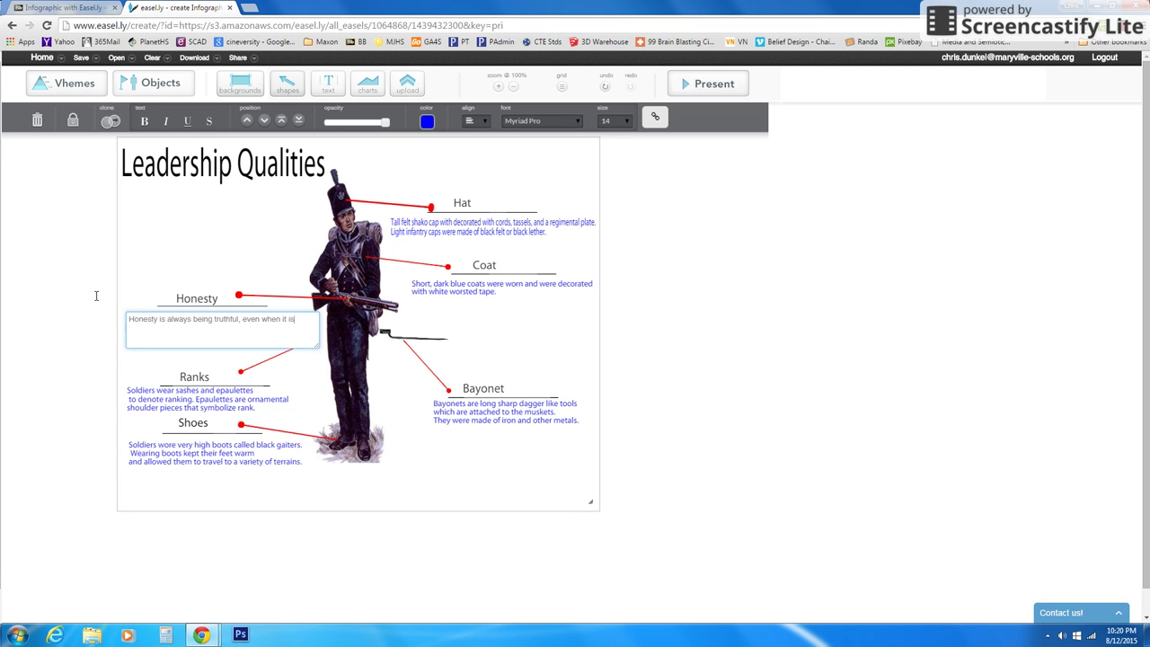
text(n't popular to do so.)
Make the Honesty description bold and nudge it slightly upward
click(154, 363)
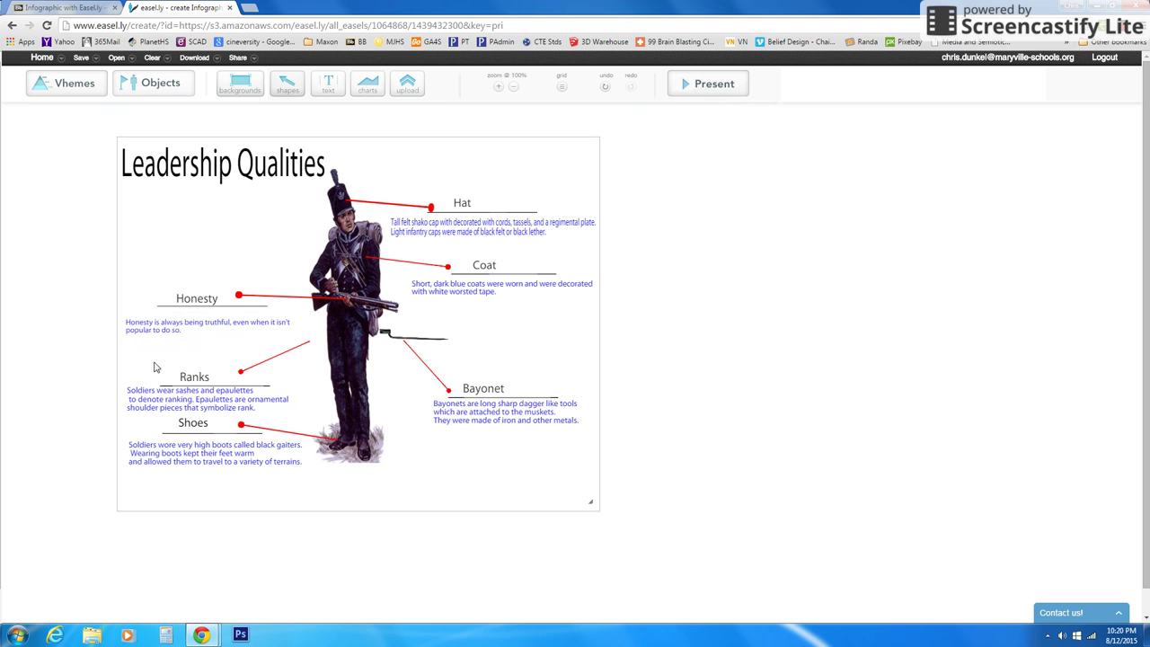
click(229, 324)
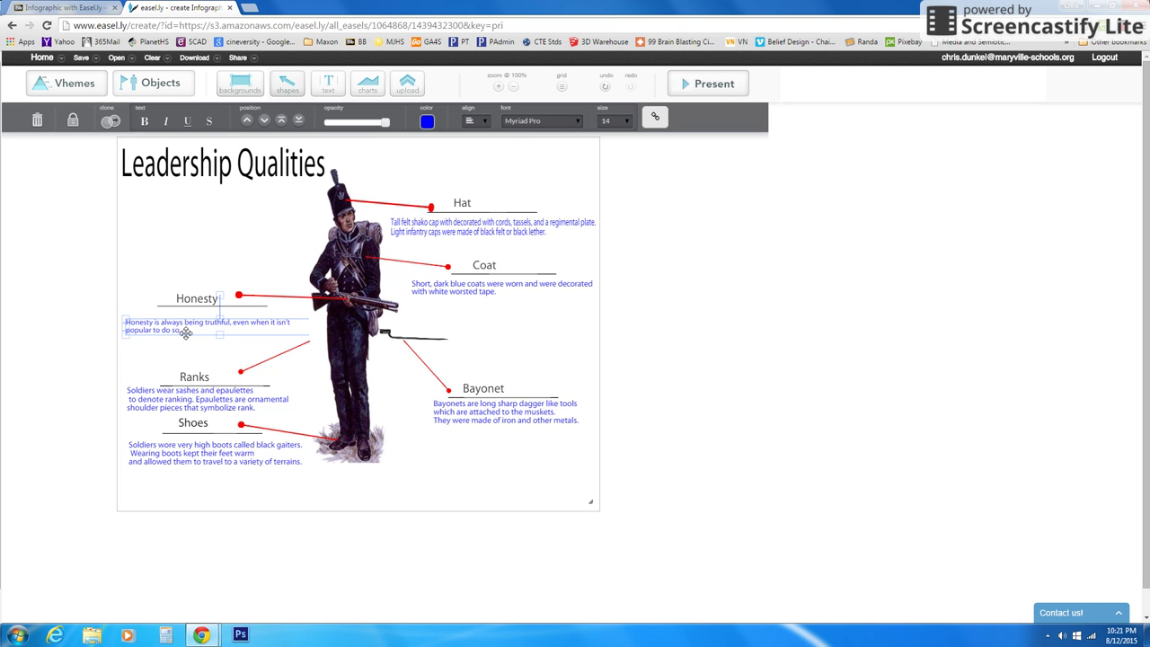
click(144, 124)
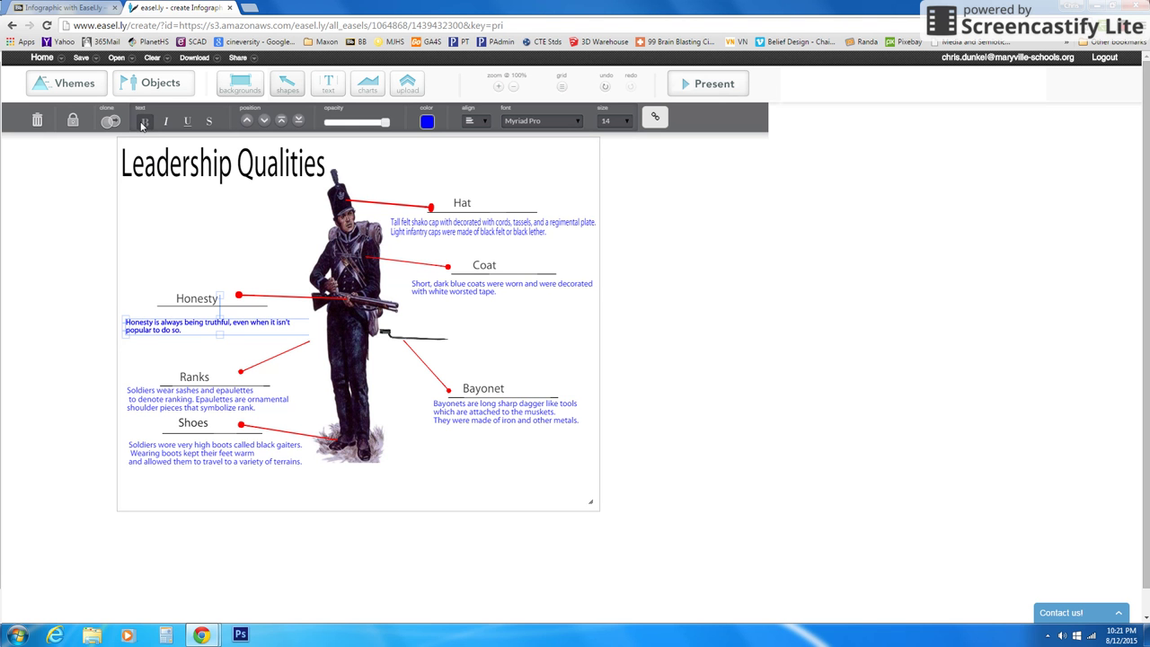
drag(195, 334, 196, 325)
click(163, 355)
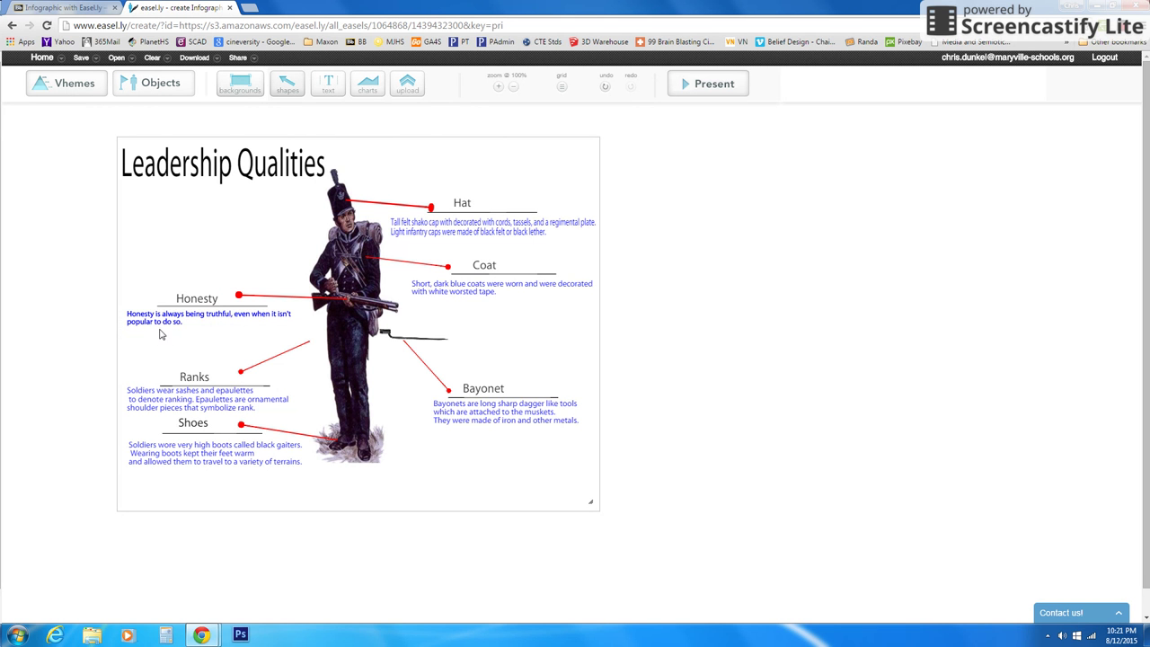
click(329, 85)
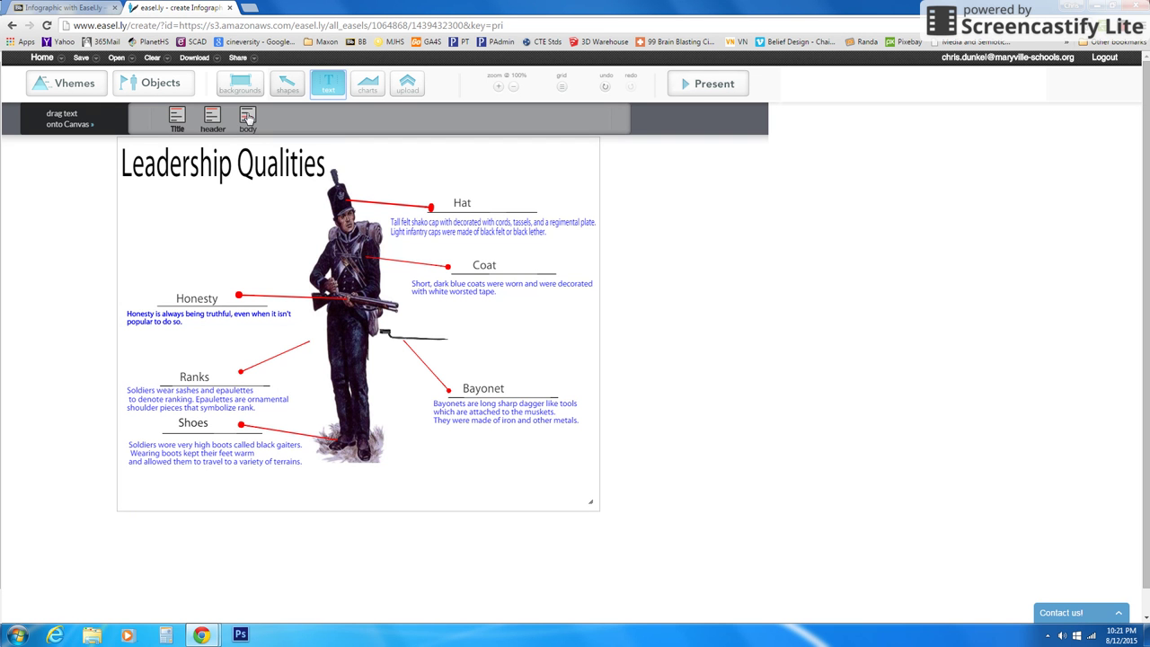
drag(248, 120, 181, 337)
click(132, 334)
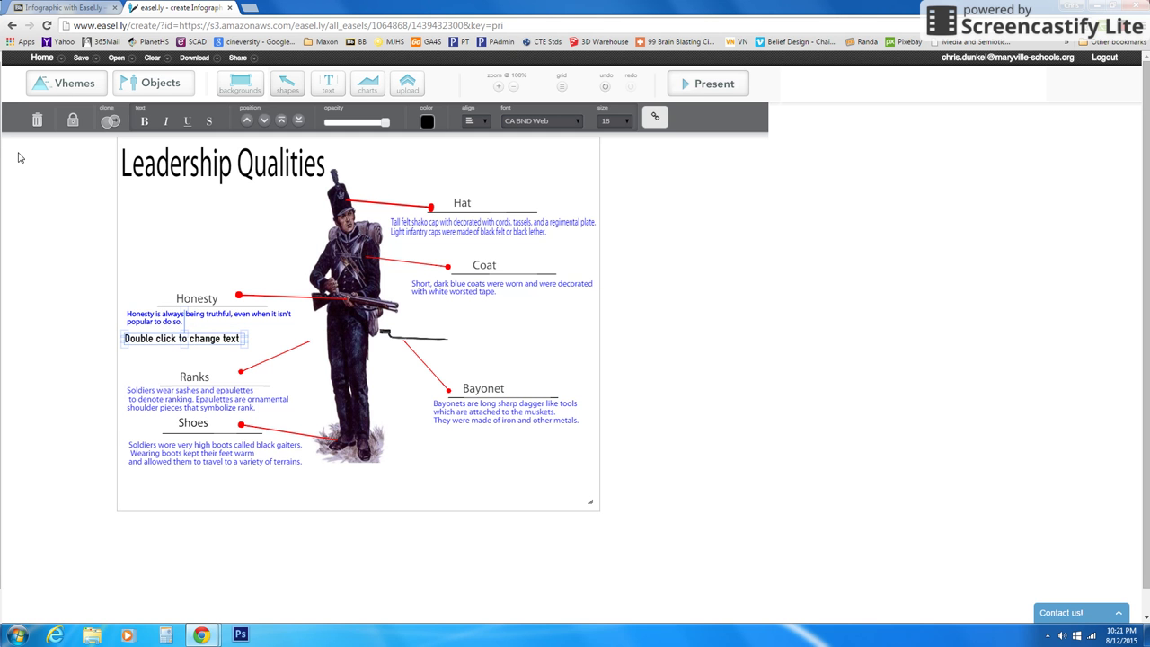
click(37, 121)
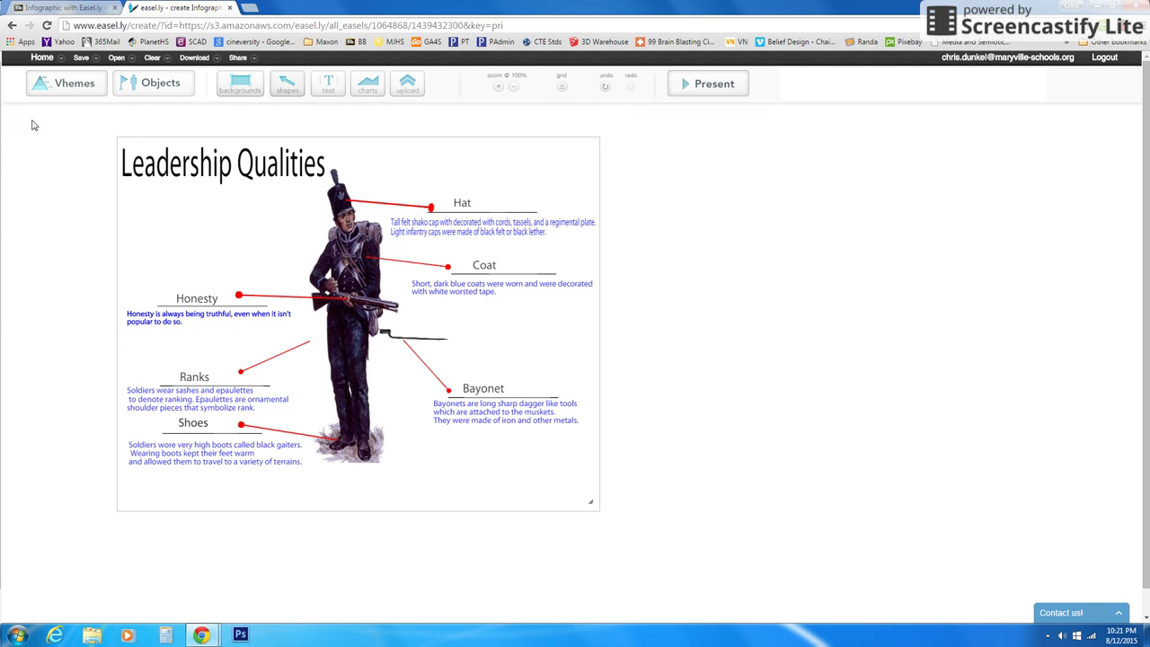
click(153, 319)
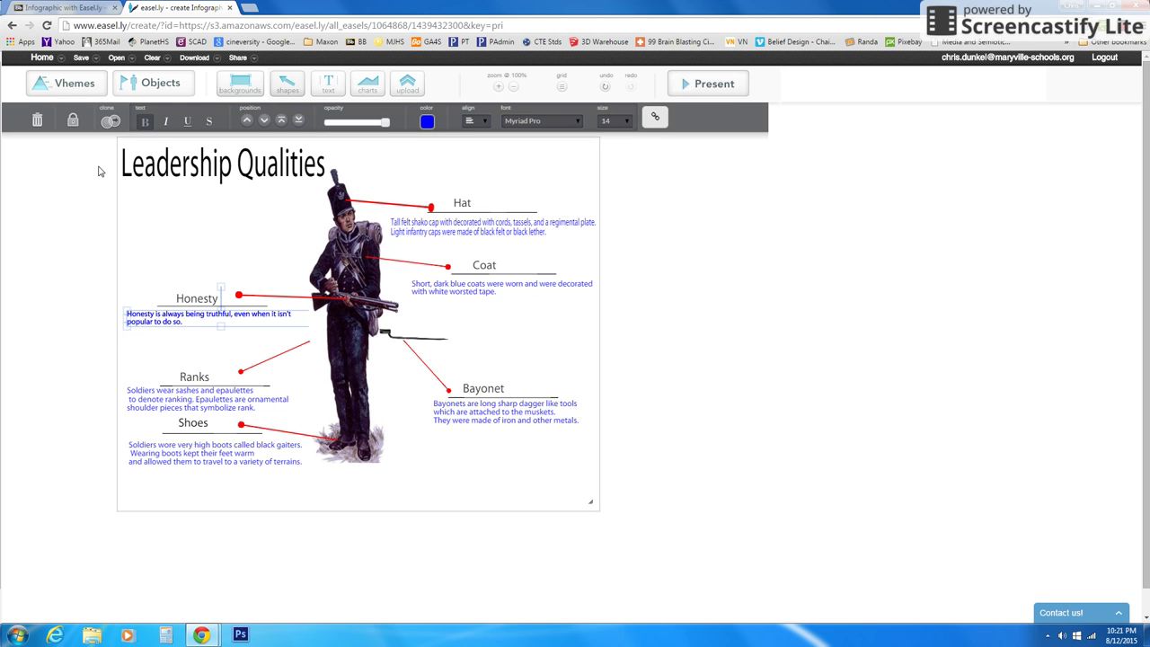
Duplicate the Honesty description just below it and make the copy red italic
click(109, 122)
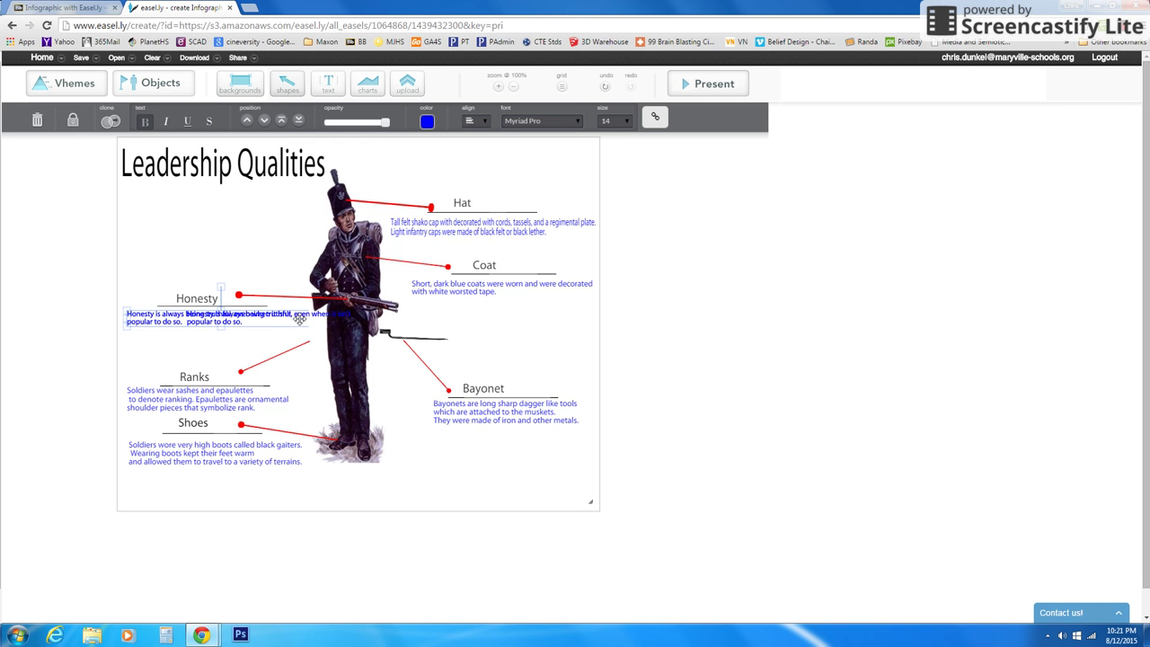
drag(299, 319, 240, 339)
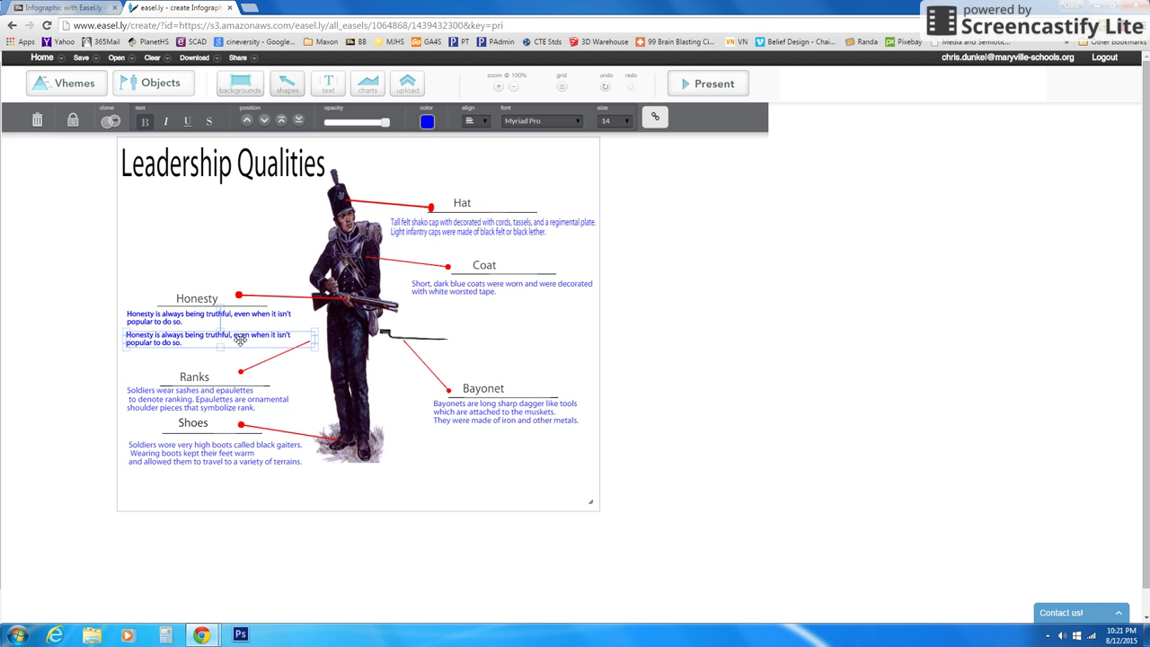
click(426, 122)
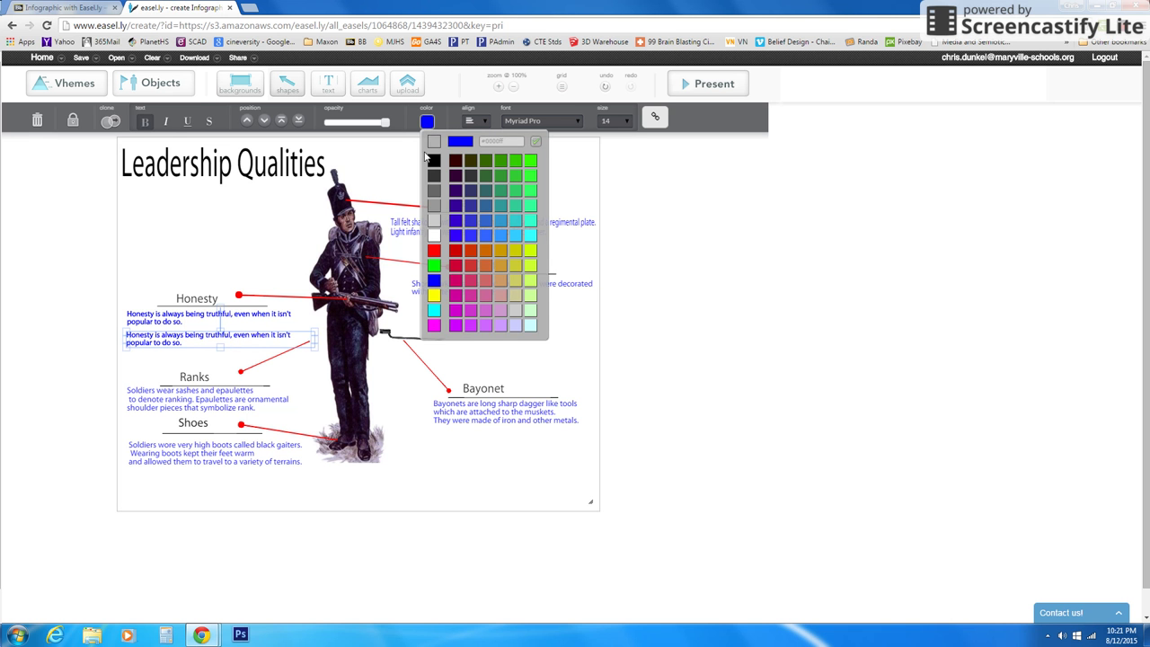
click(431, 252)
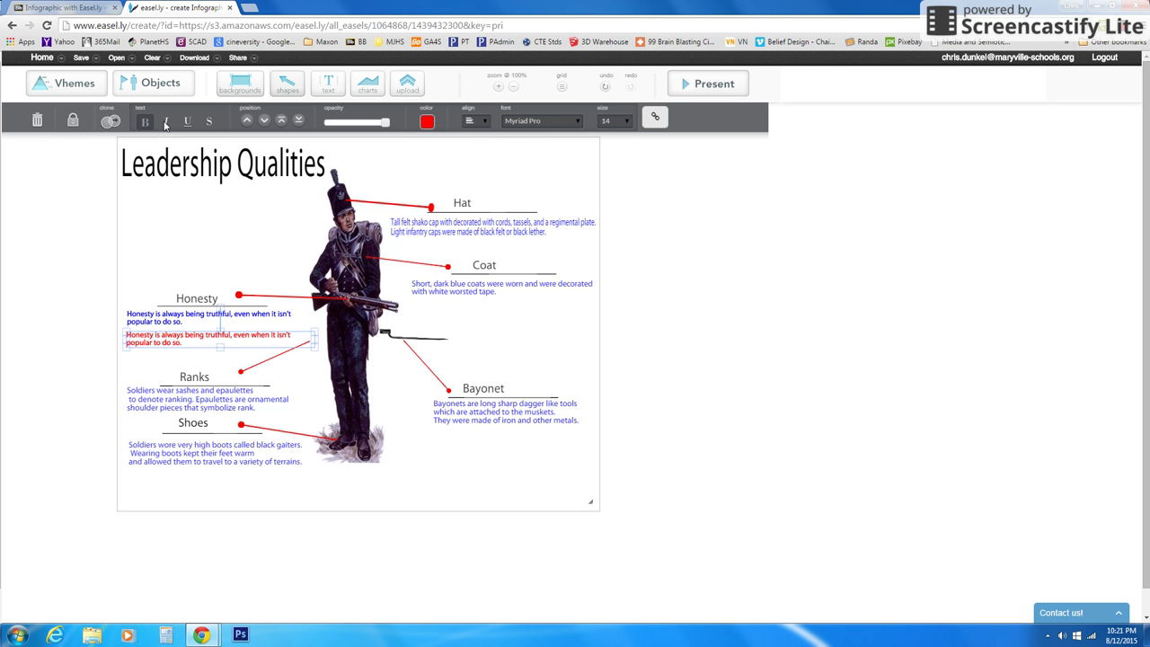
click(165, 122)
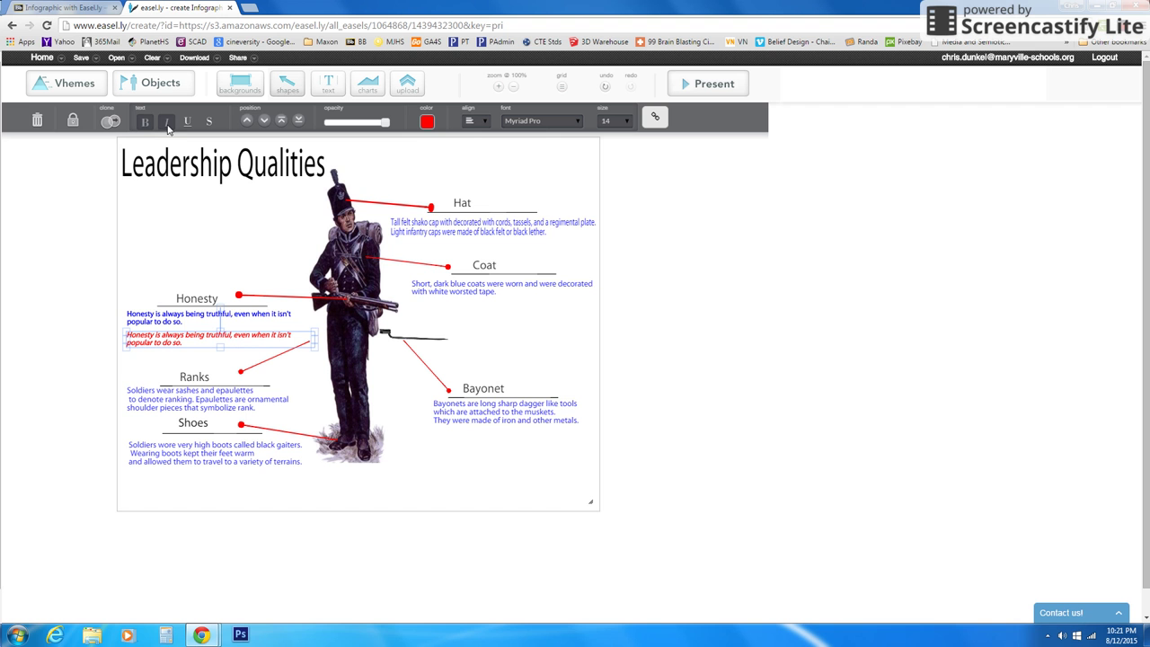
Replace the copy's text with 'A leader should always be honest because if others do not trust her...'
click(182, 344)
click(182, 344)
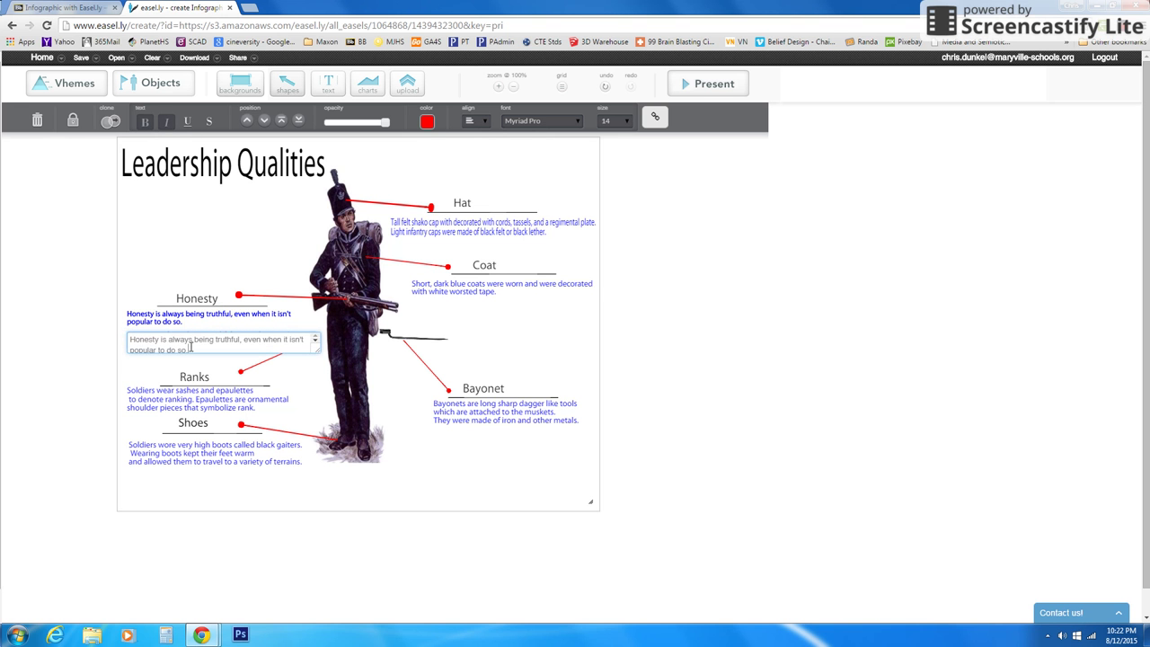
drag(191, 351, 111, 336)
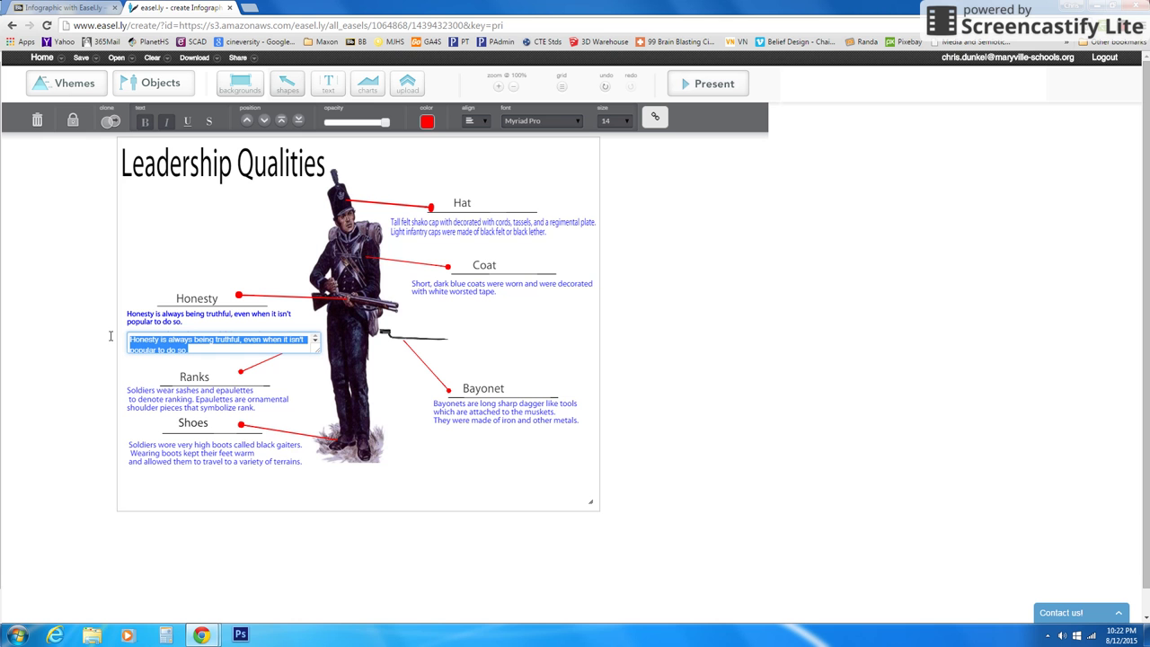
text(A)
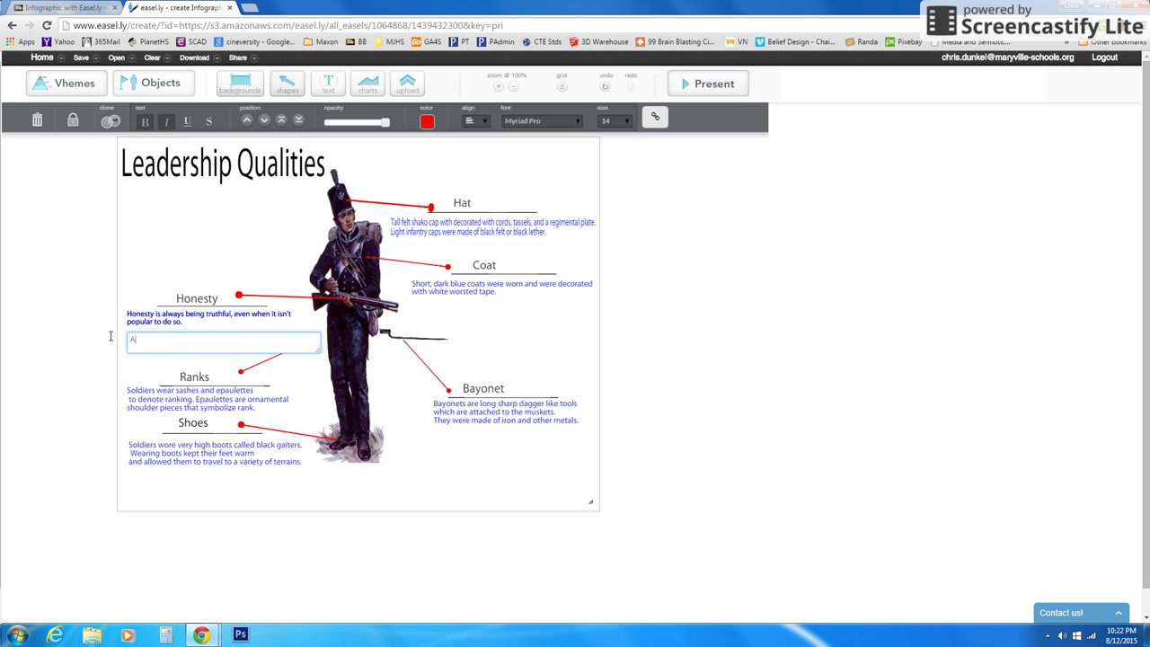
text( leader should always be honest because)
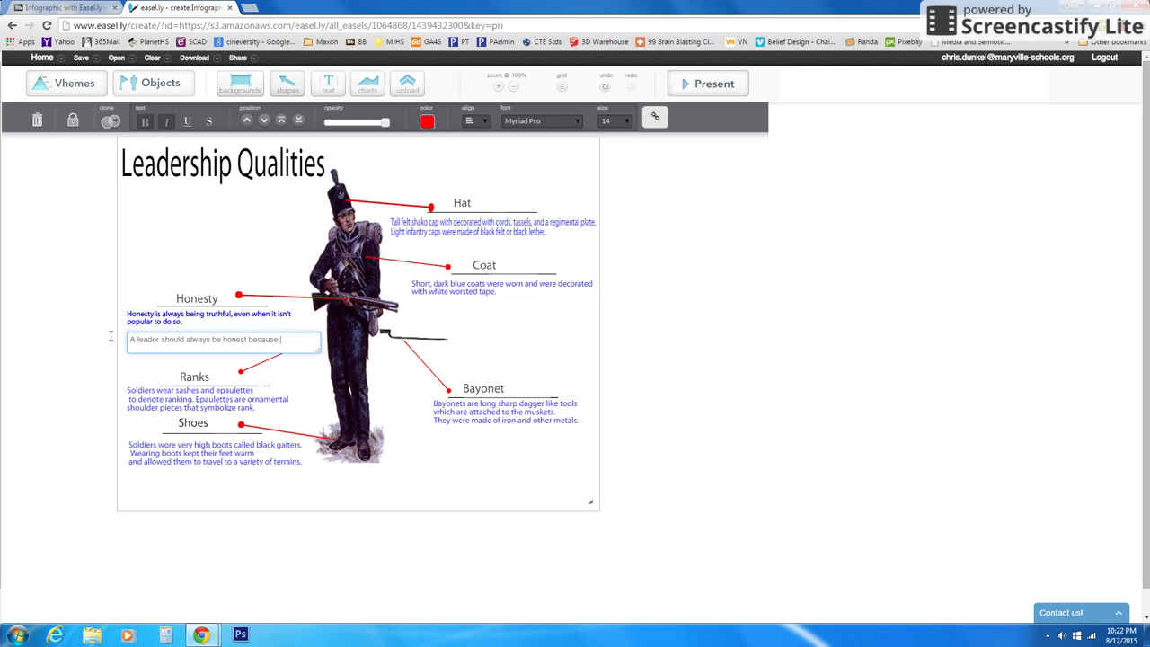
text( if others do not trust)
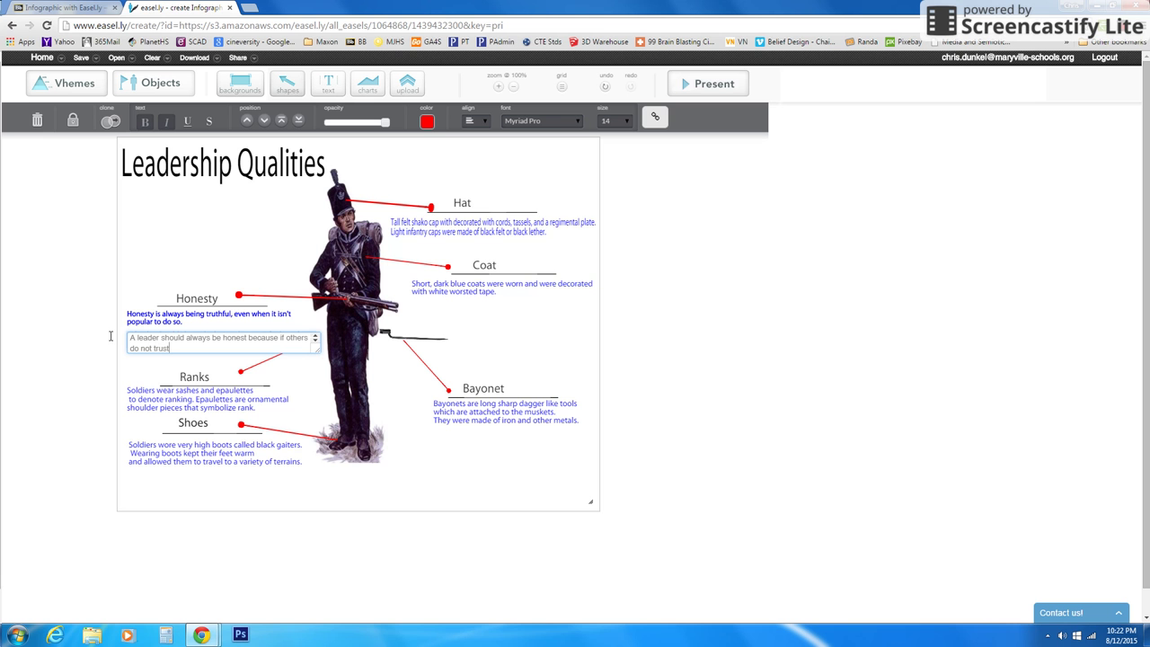
text( her then they will not follow her.)
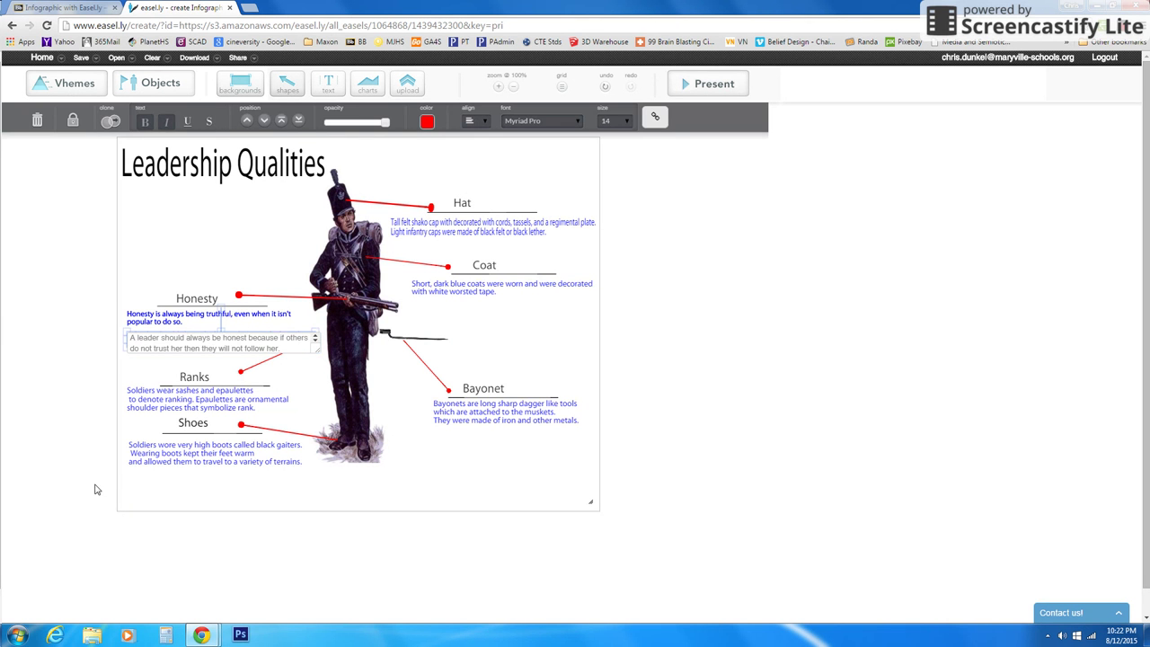
Finish the red quote line, then angle the Honesty connector line toward the soldier
click(130, 479)
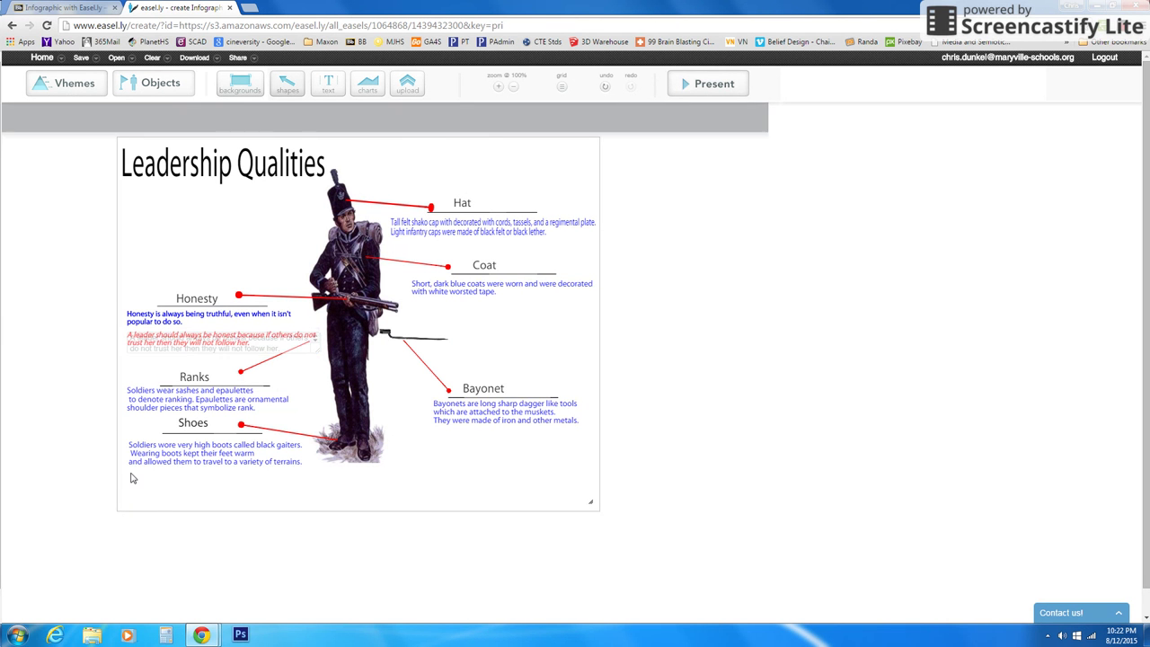
click(179, 342)
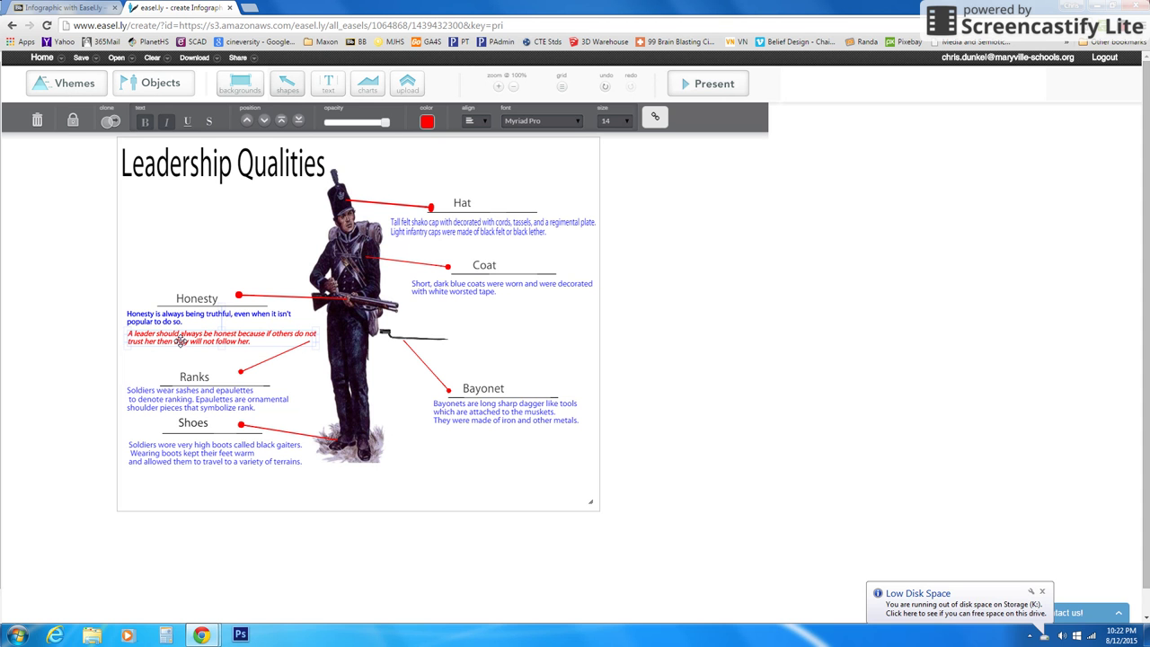
click(179, 342)
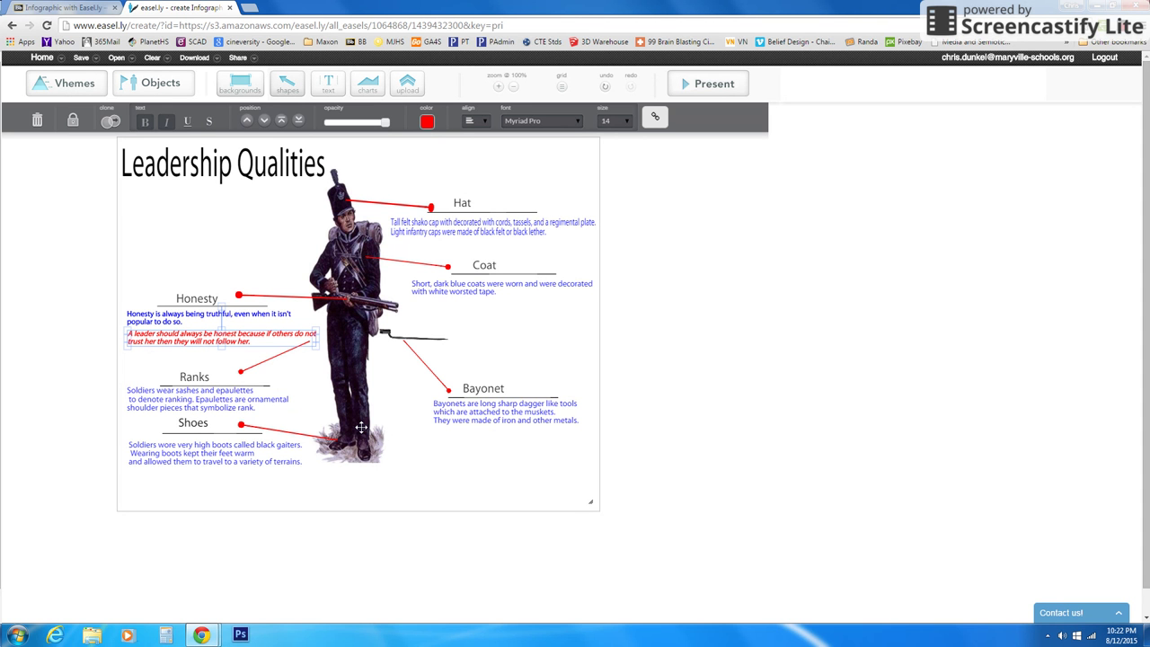
click(241, 295)
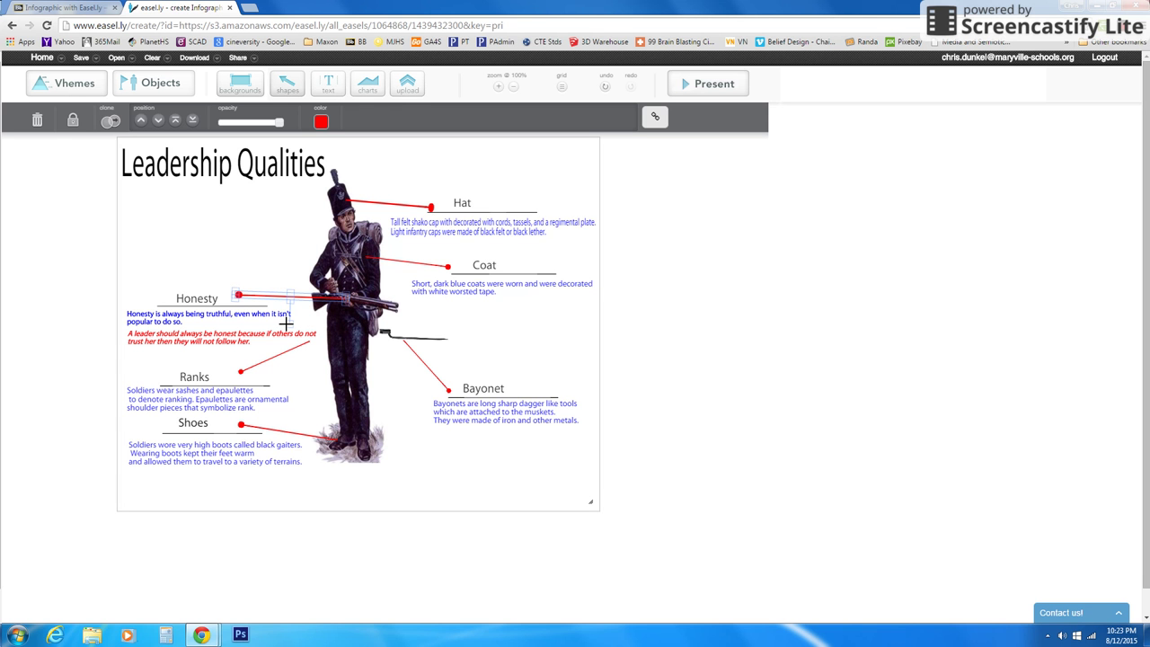
drag(285, 323, 266, 286)
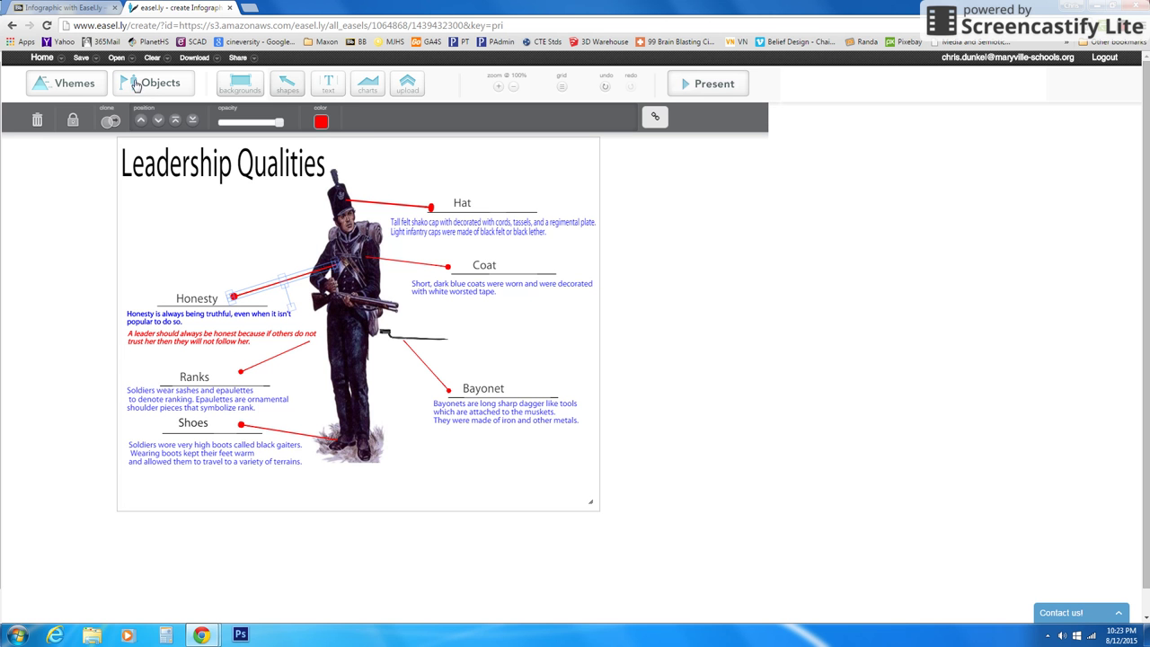
Browse the Objects library's shapes and images, then search for a heart image
click(286, 83)
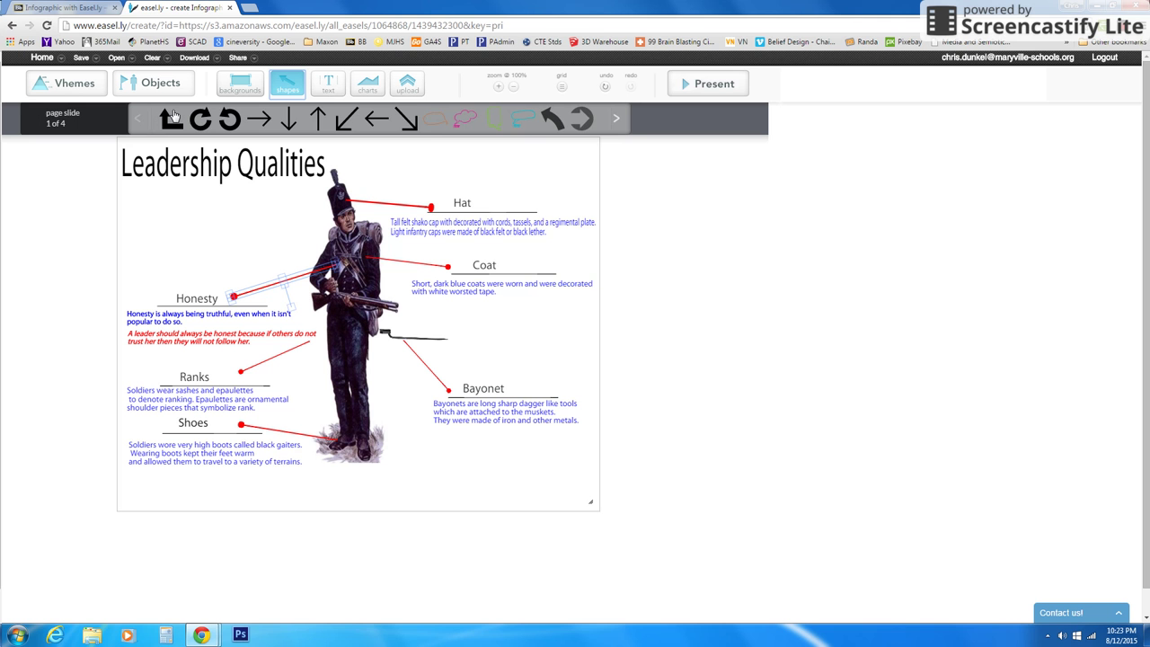
click(616, 122)
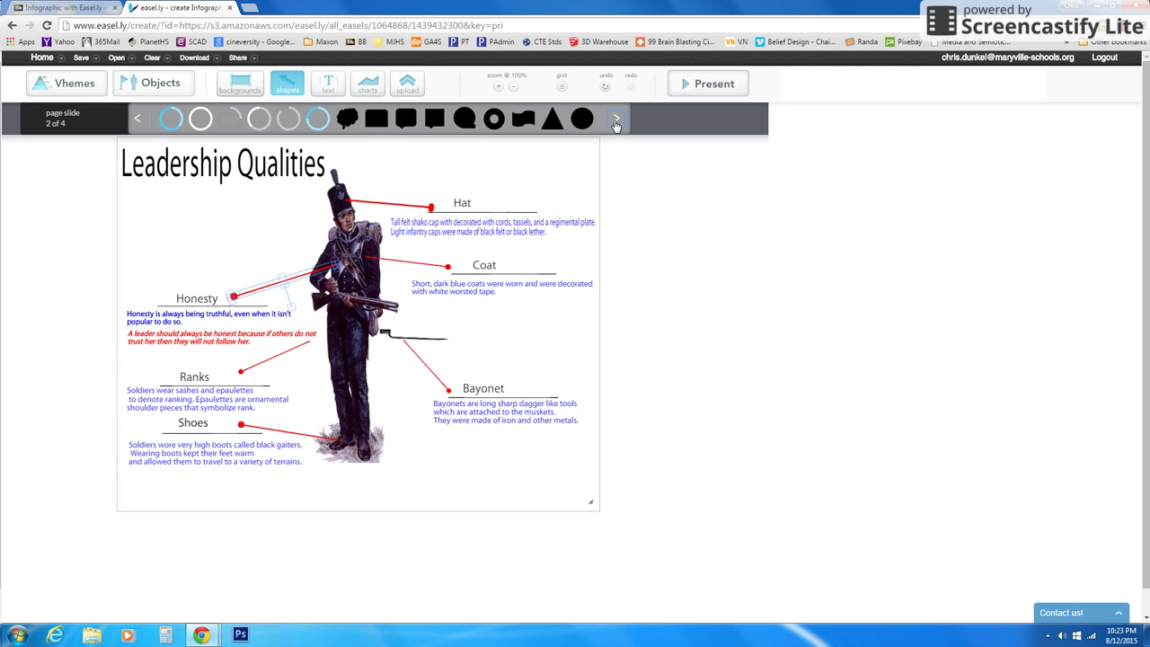
click(616, 122)
click(616, 122)
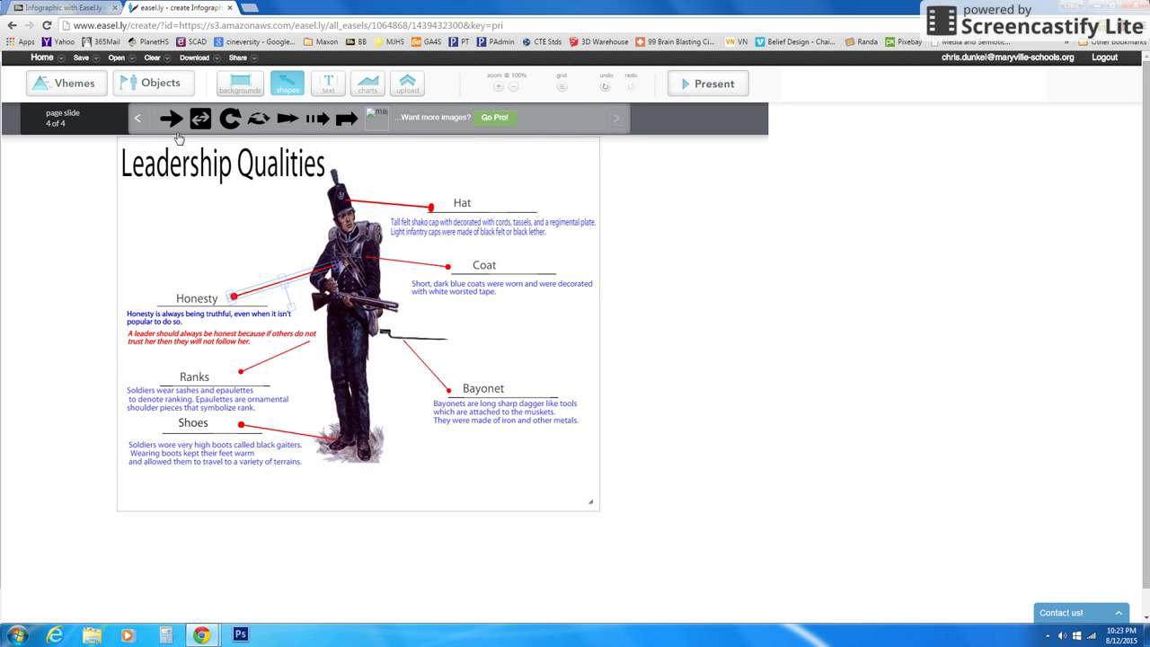
click(165, 84)
click(105, 126)
click(105, 126)
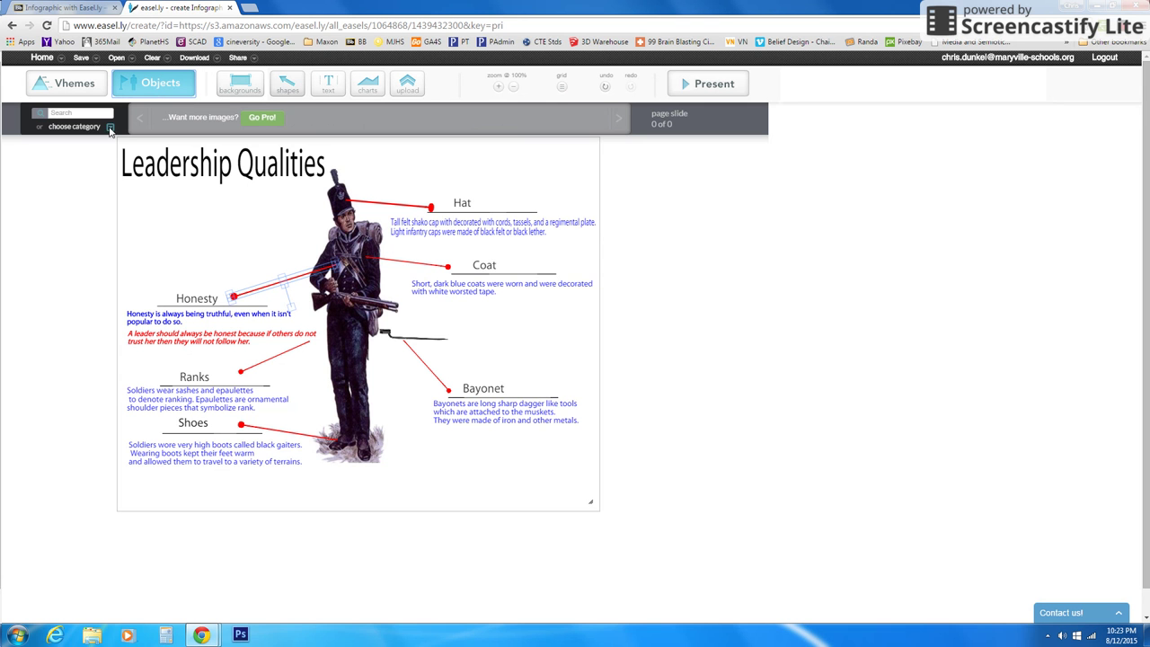
click(105, 126)
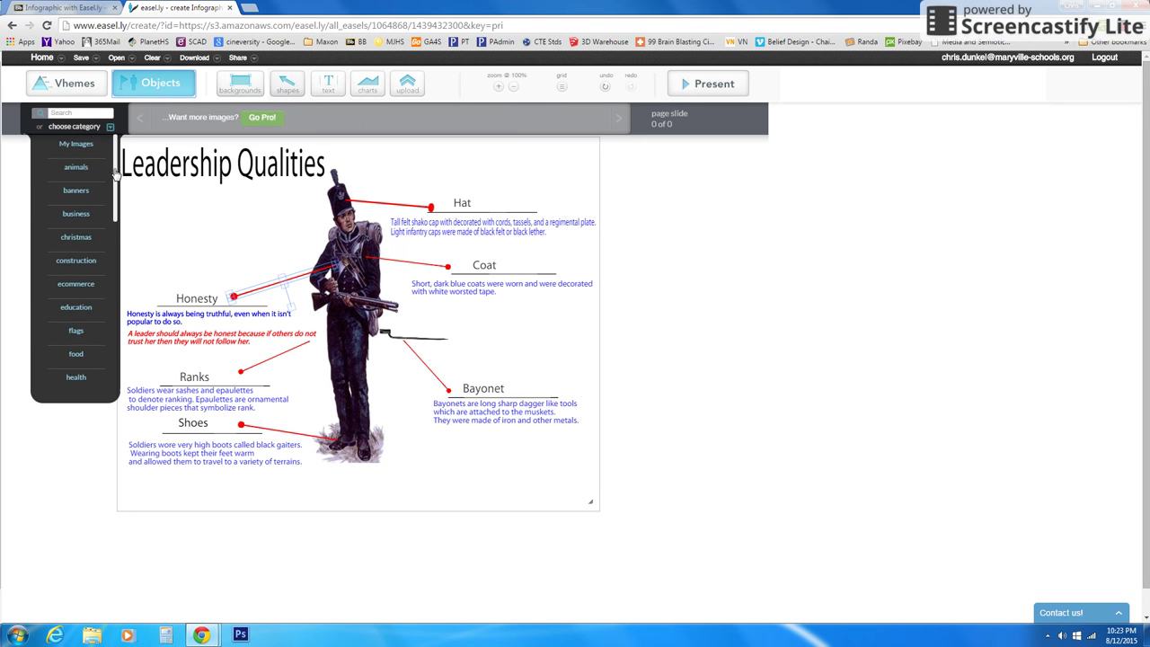
scroll(109, 247, down, 3)
scroll(109, 247, up, 5)
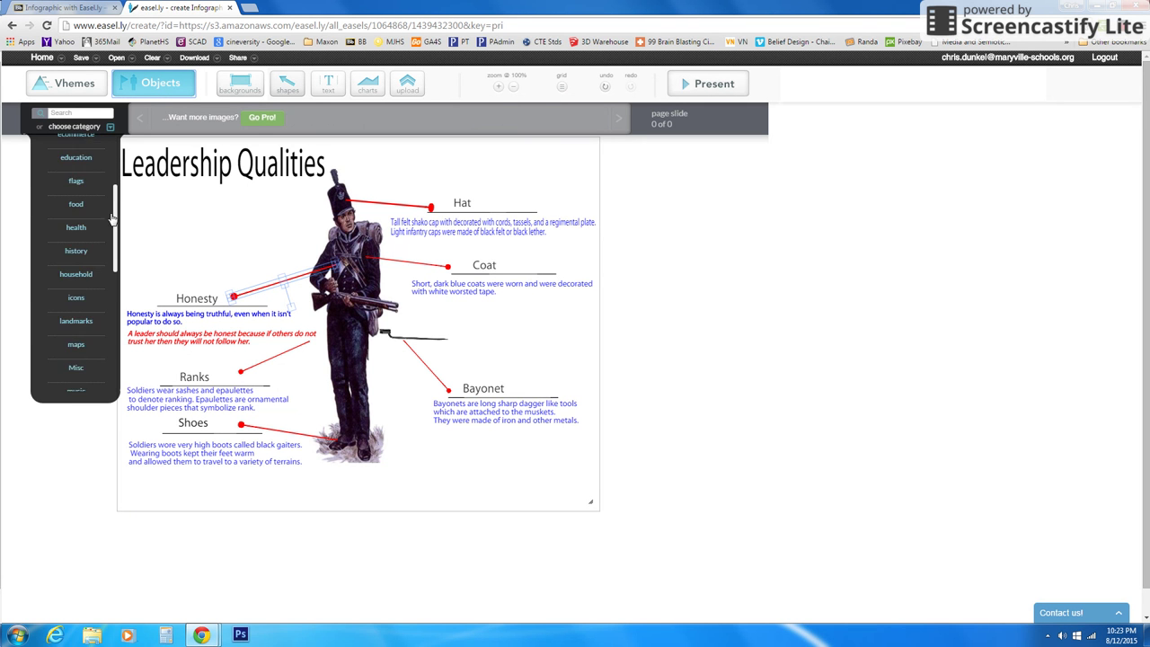
click(61, 108)
click(61, 110)
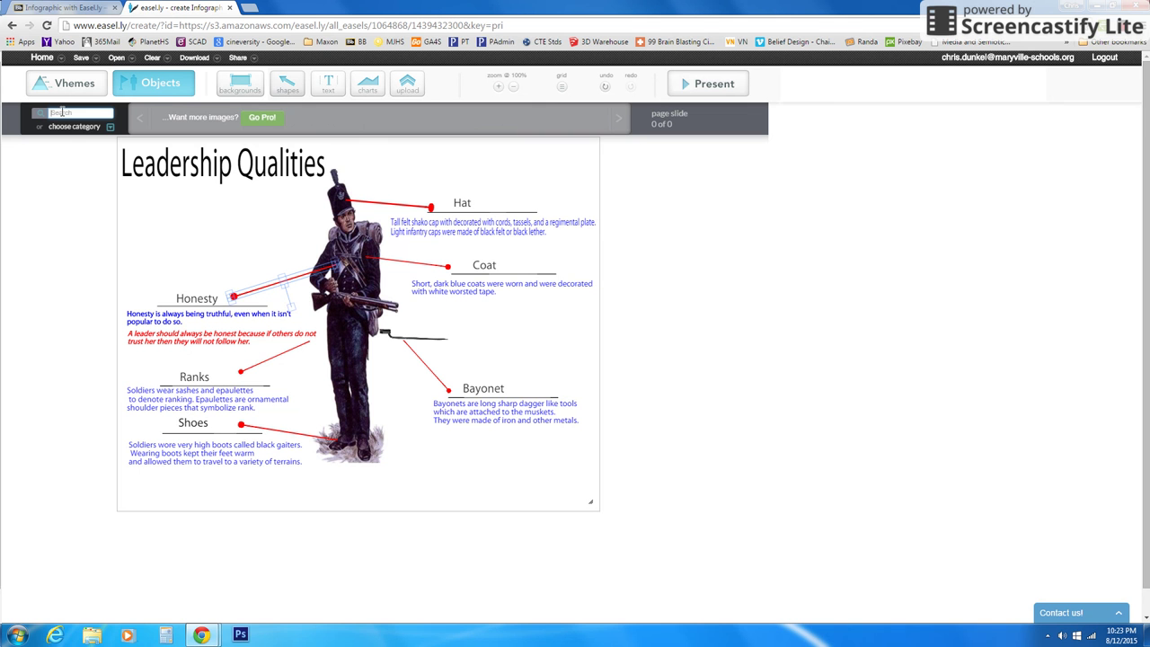
text(ho)
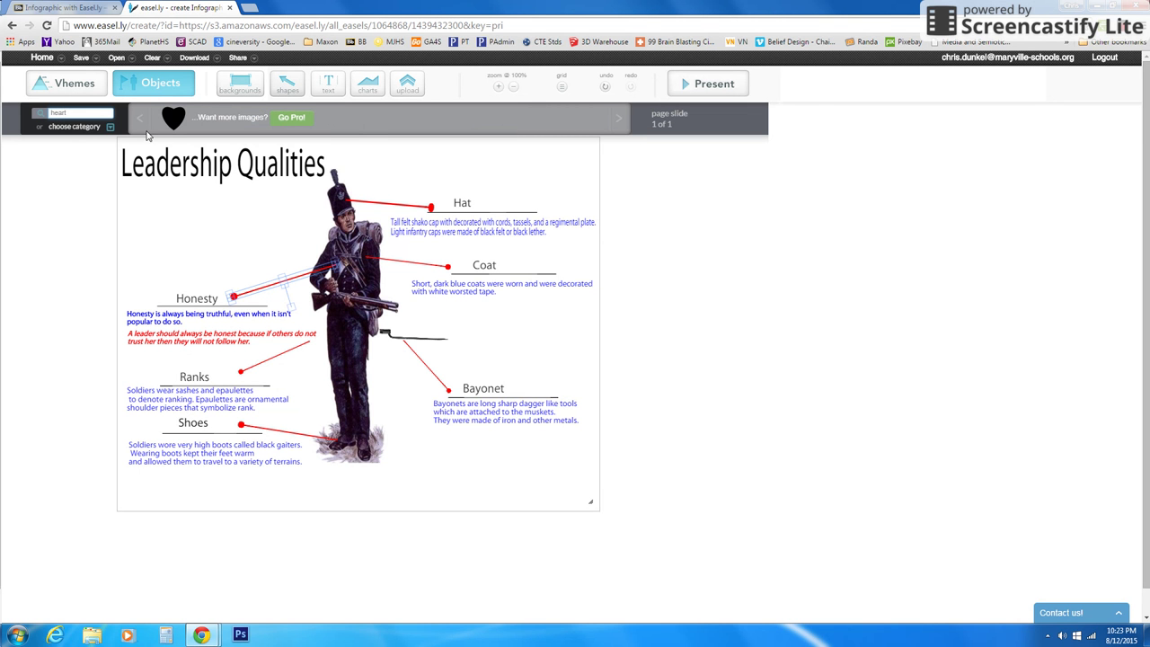
Place the heart on the soldier's chest and shrink it to fit
drag(169, 117, 350, 259)
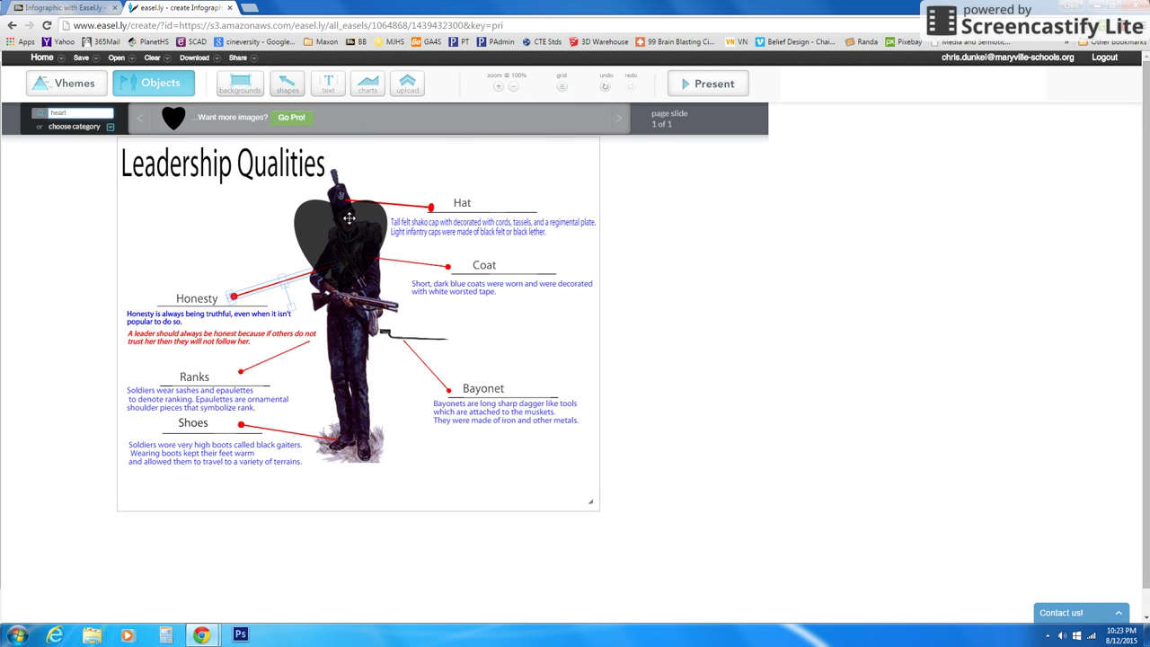
click(347, 226)
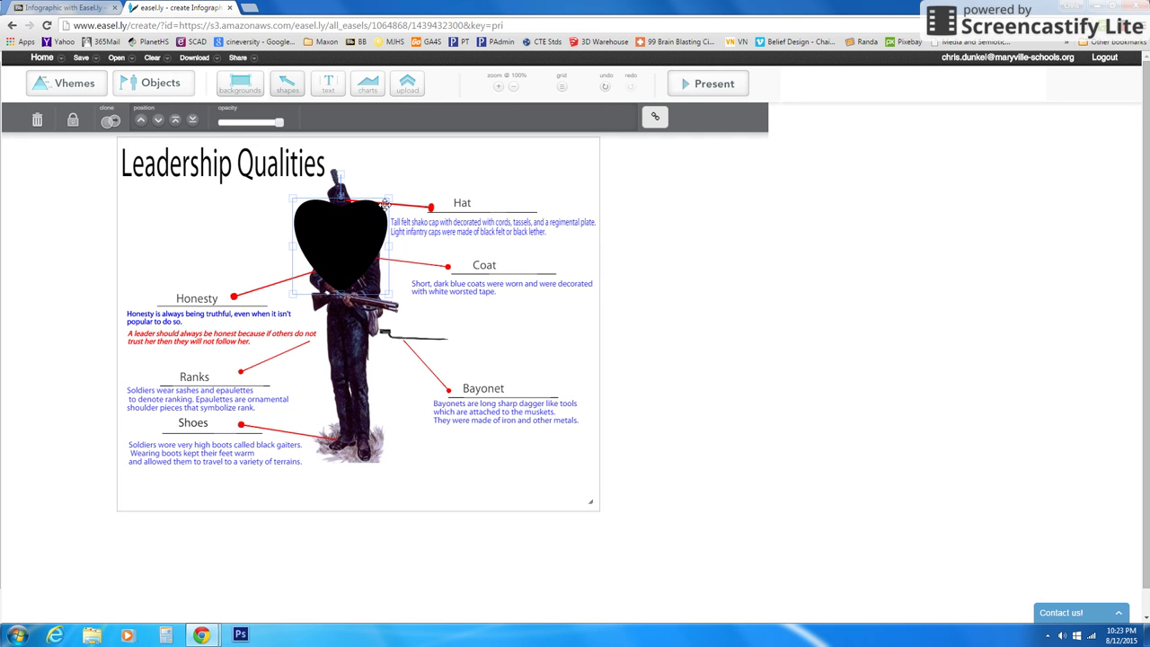
drag(388, 198, 347, 261)
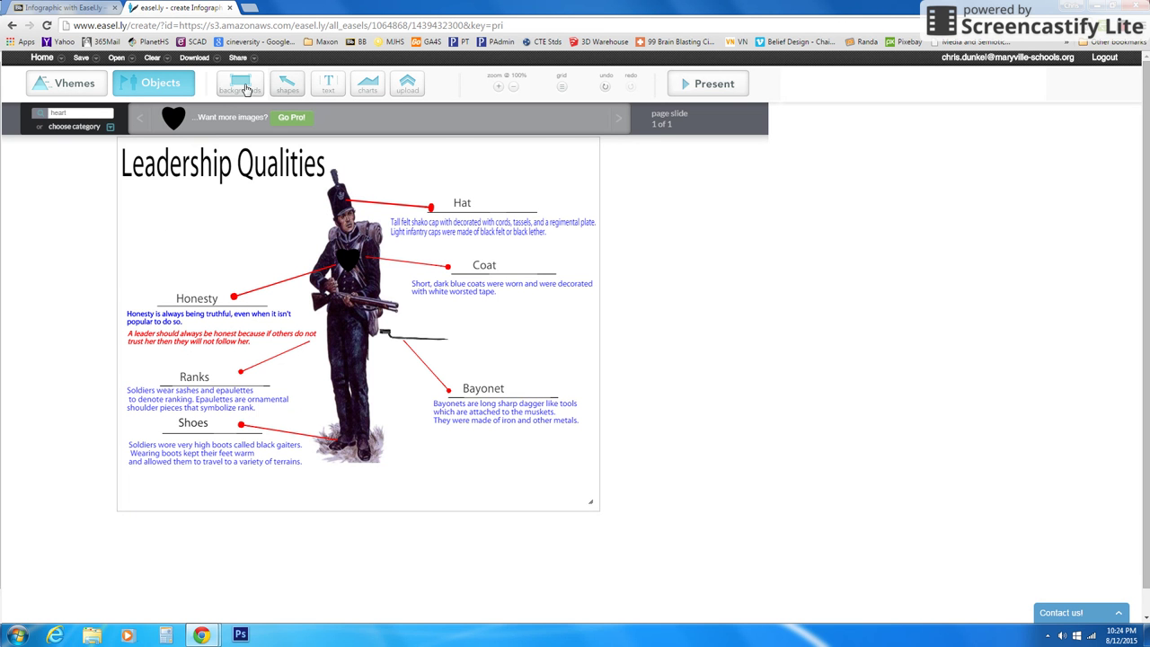
Place a header text box below the Shoes section and change its text to 'Quote'
click(192, 400)
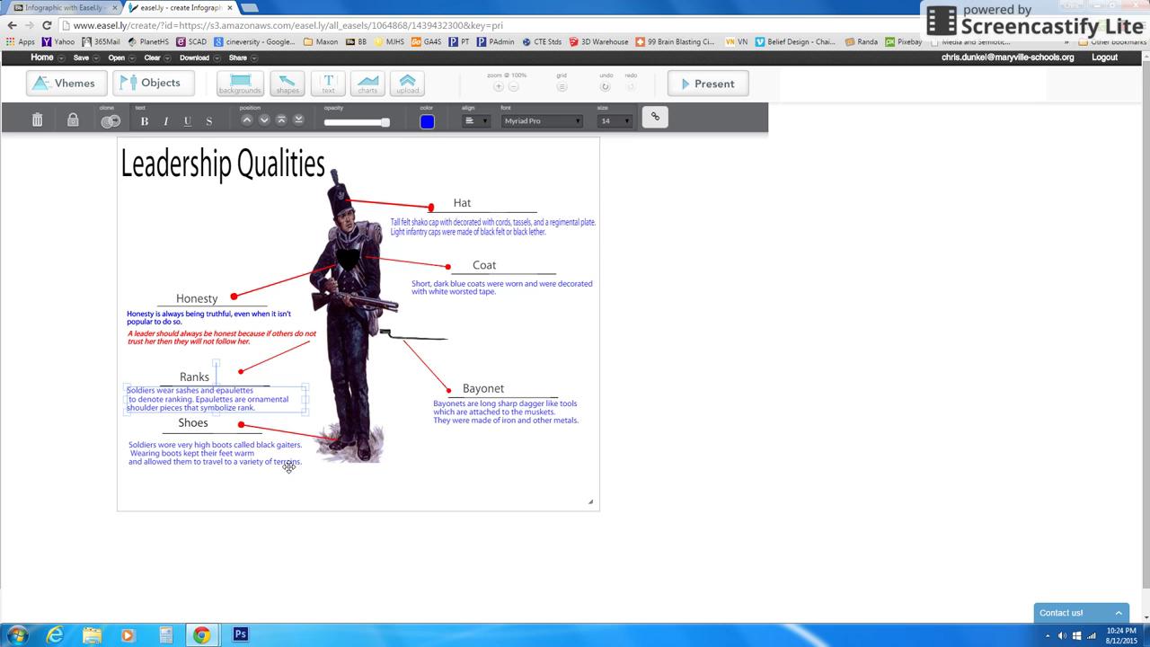
click(207, 482)
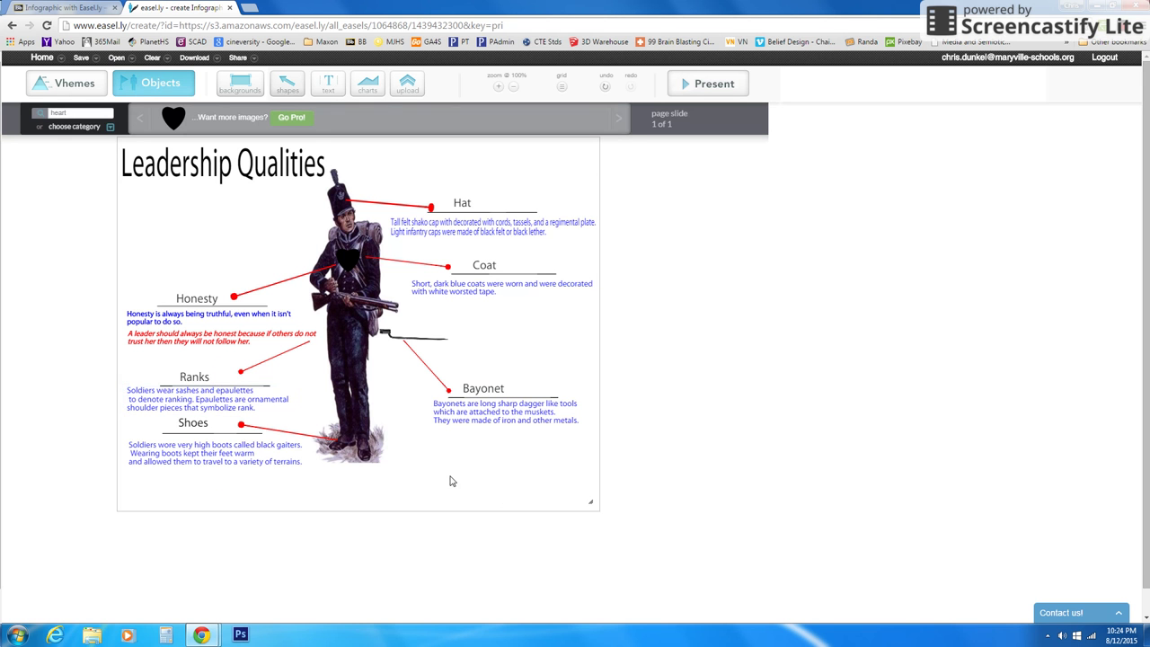
click(327, 86)
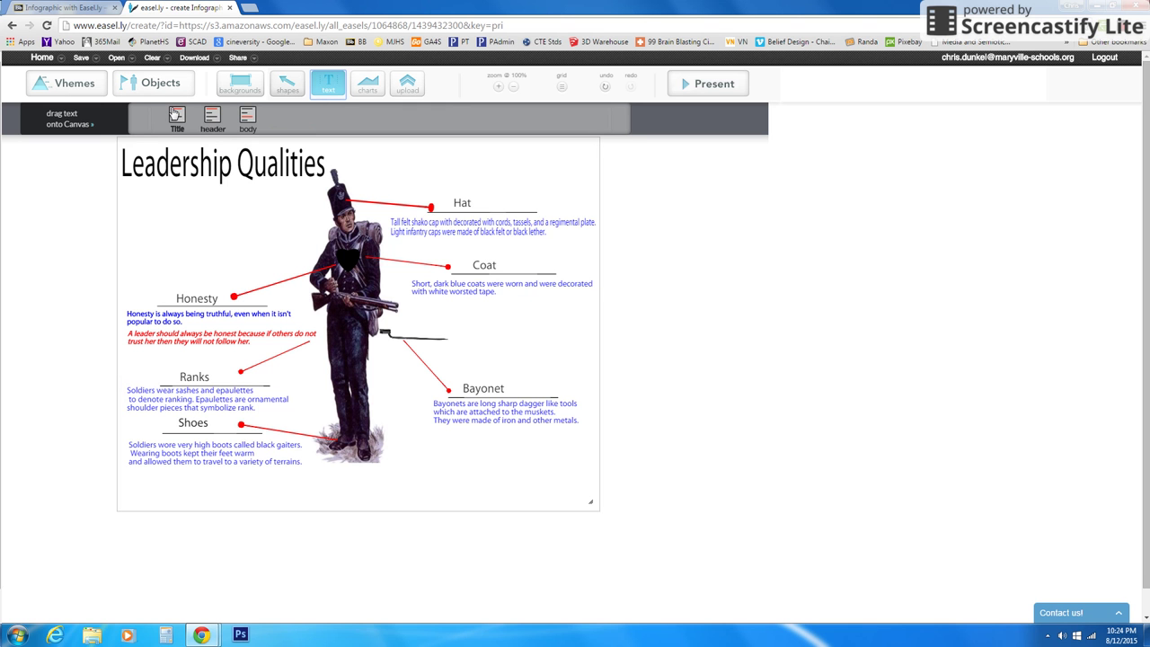
drag(212, 115, 349, 491)
double_click(348, 491)
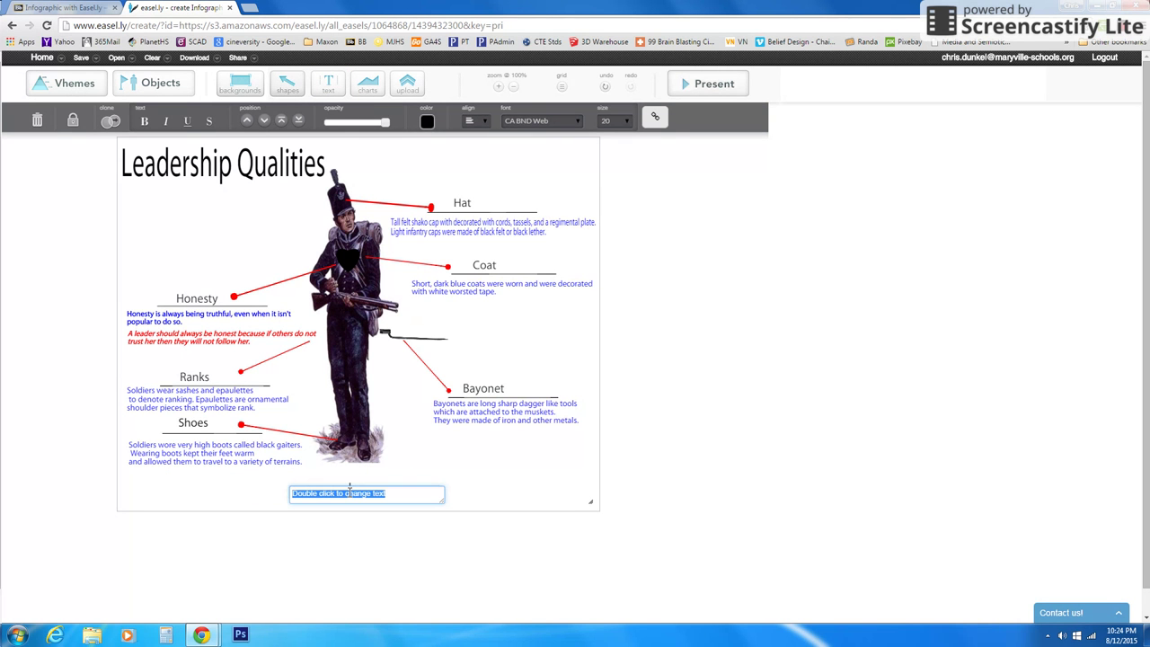
text(Quote)
click(476, 494)
click(287, 493)
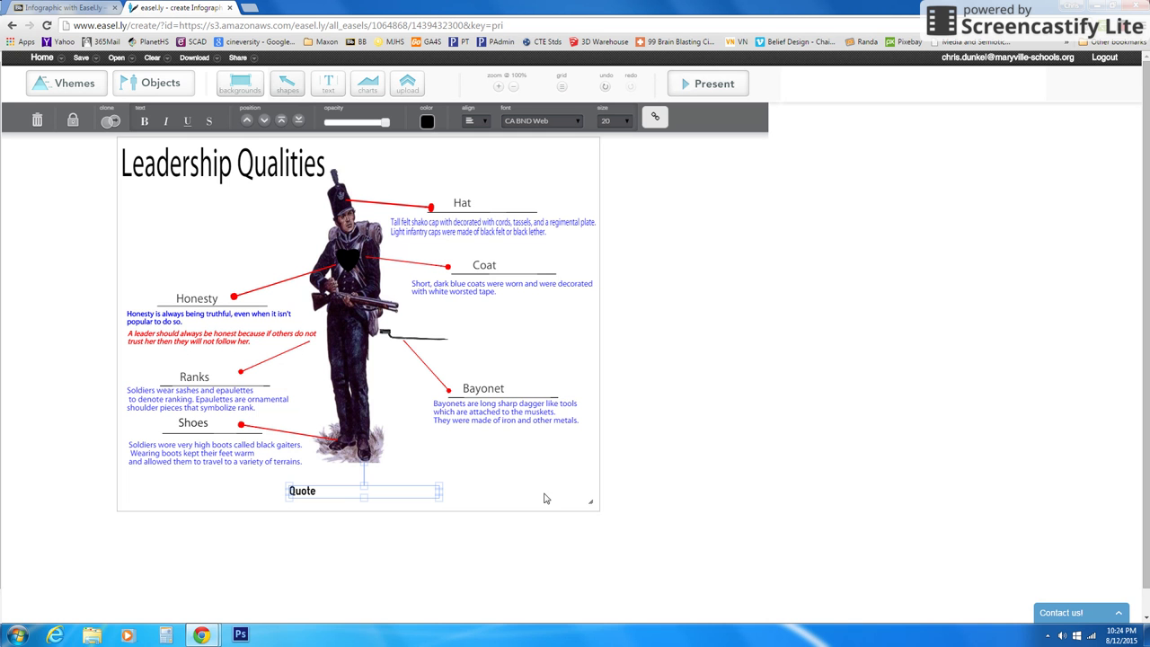
Save the infographic under the name 'Leadership Qualities'
click(94, 61)
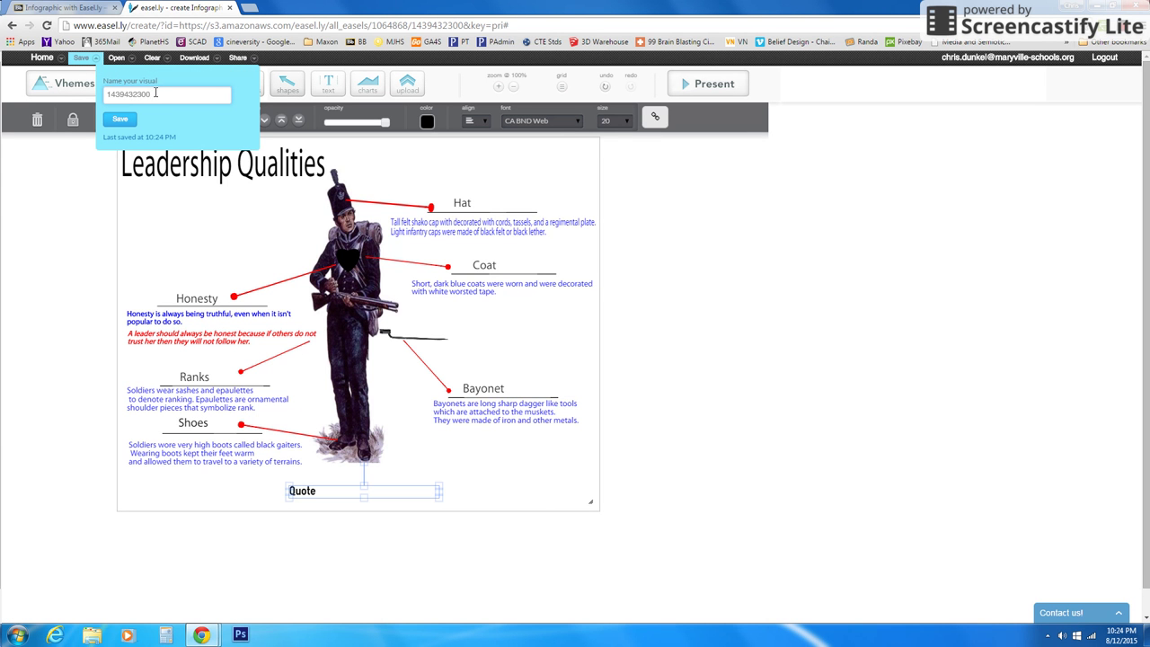
drag(155, 92, 97, 96)
text(Leadership Qualities)
click(109, 121)
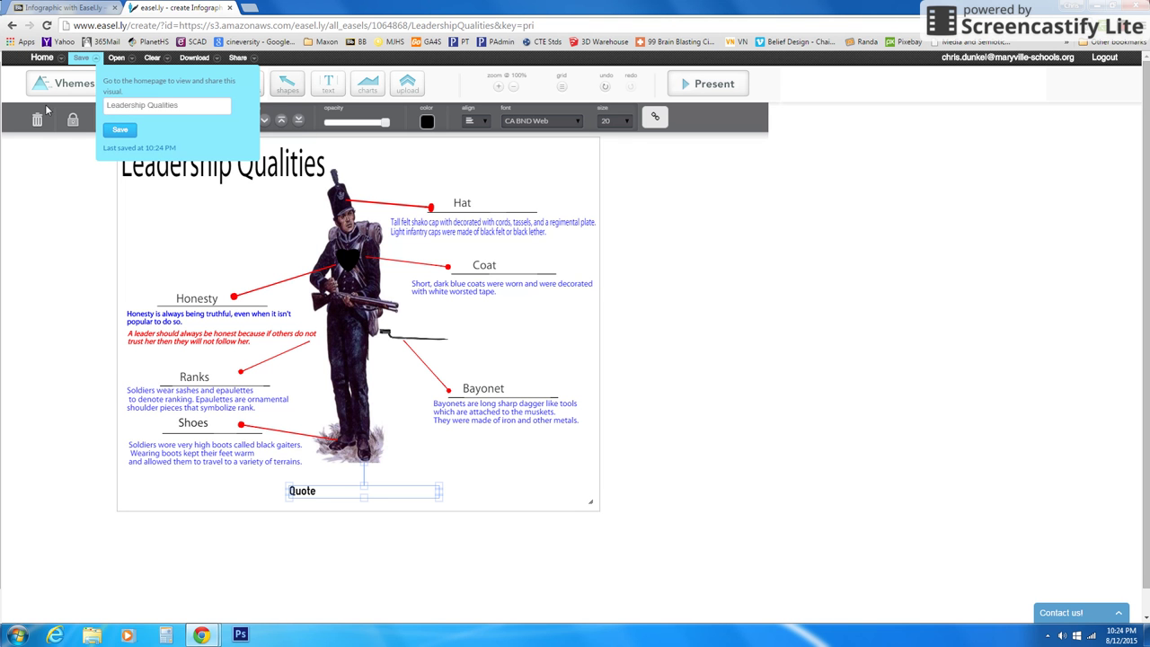
Leave the editor for the home page and reopen the Leadership visual
click(34, 59)
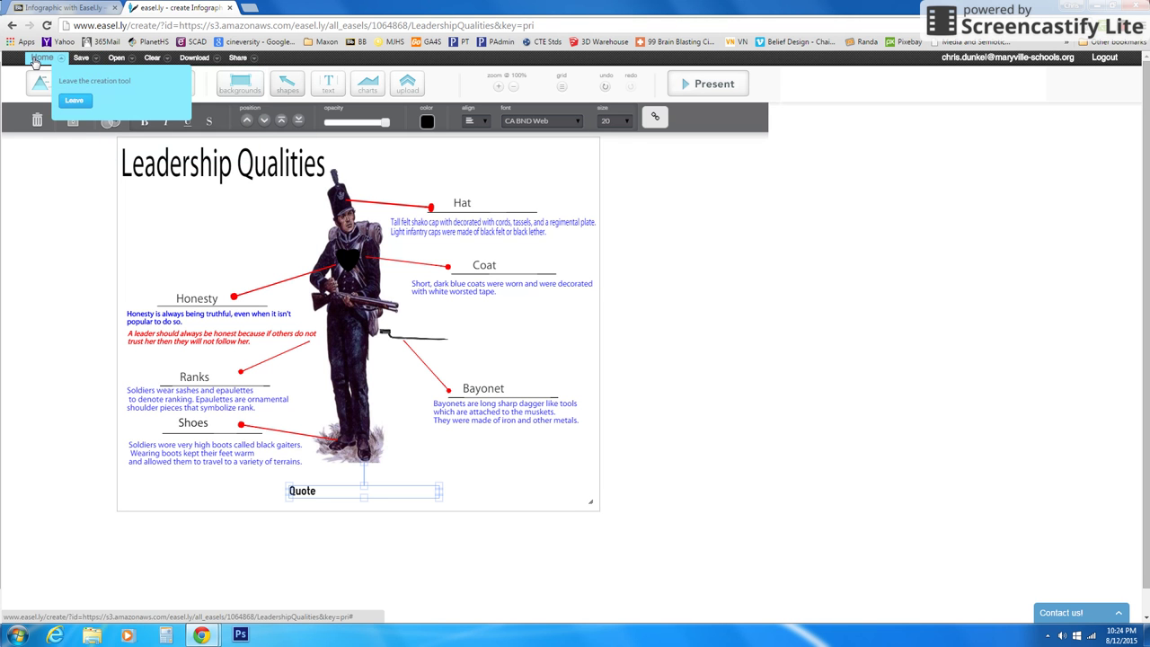
click(67, 99)
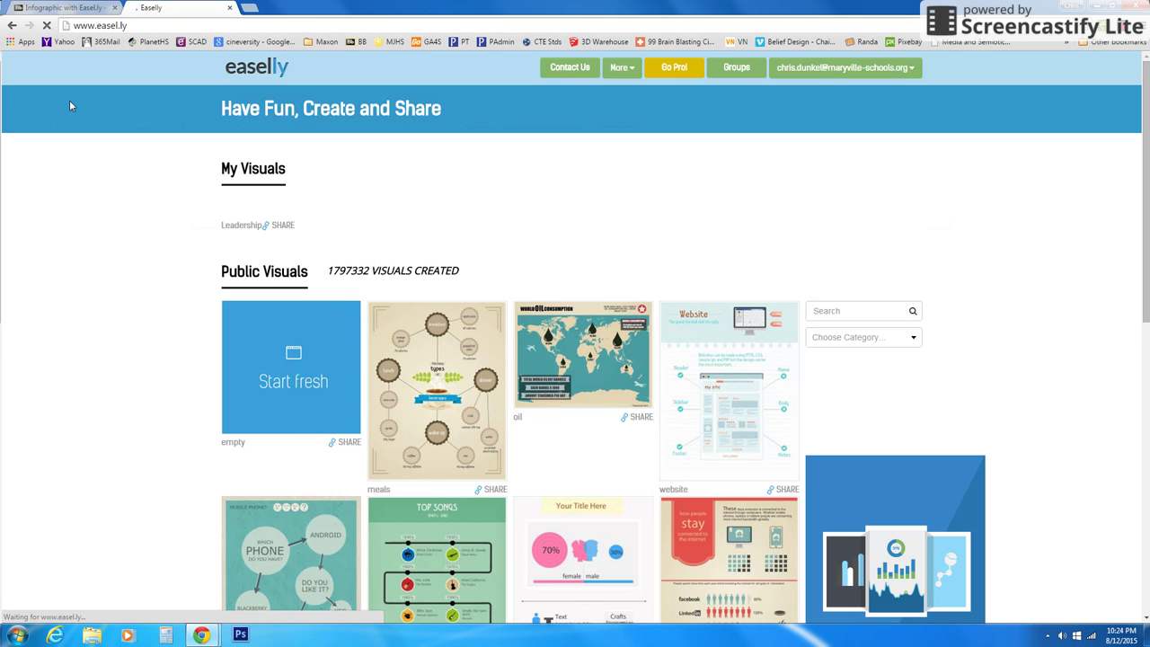
mouse_move(261, 256)
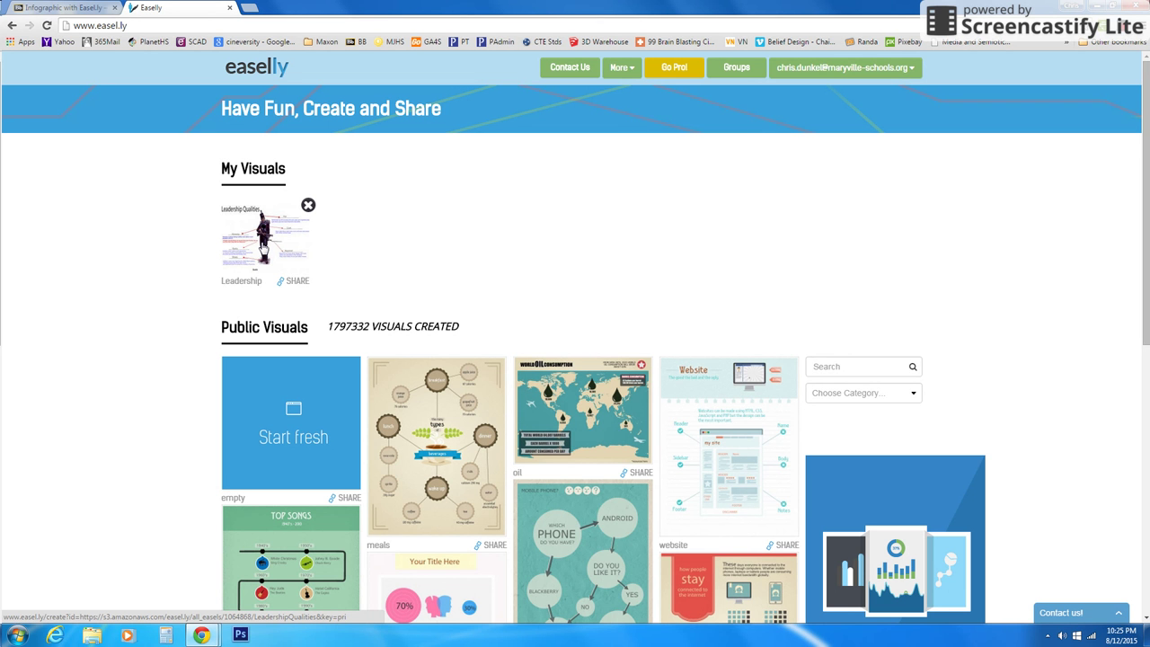
click(261, 248)
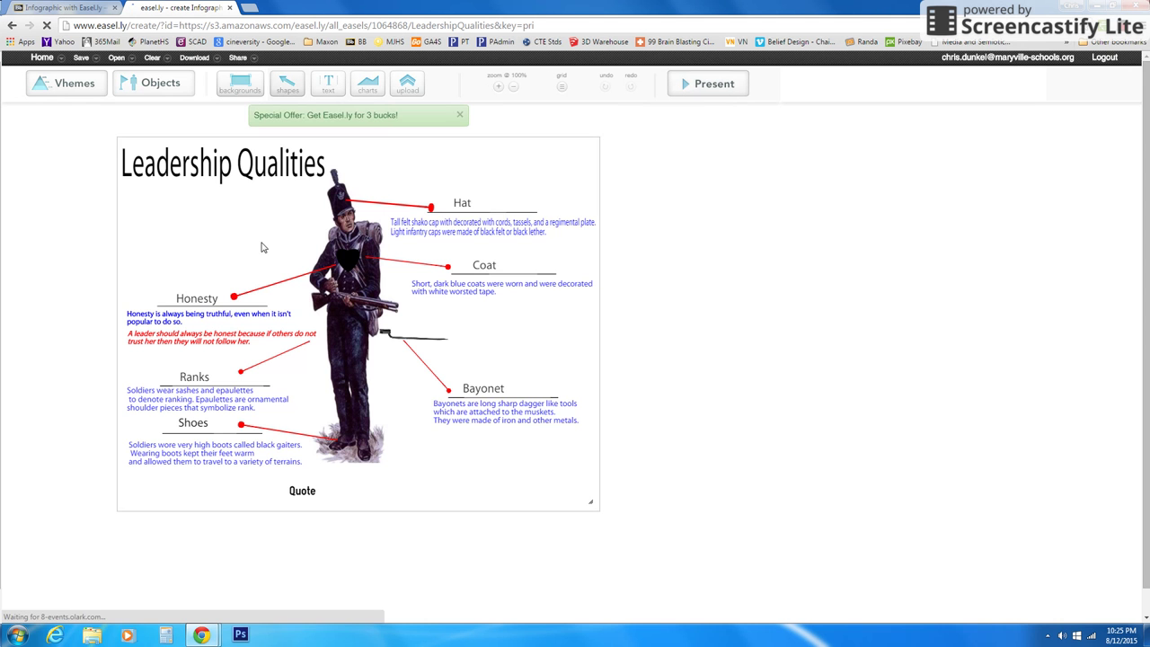
Save a second copy as 'RealLeader', then go back to My Visuals to see both
click(81, 58)
drag(189, 94, 8, 92)
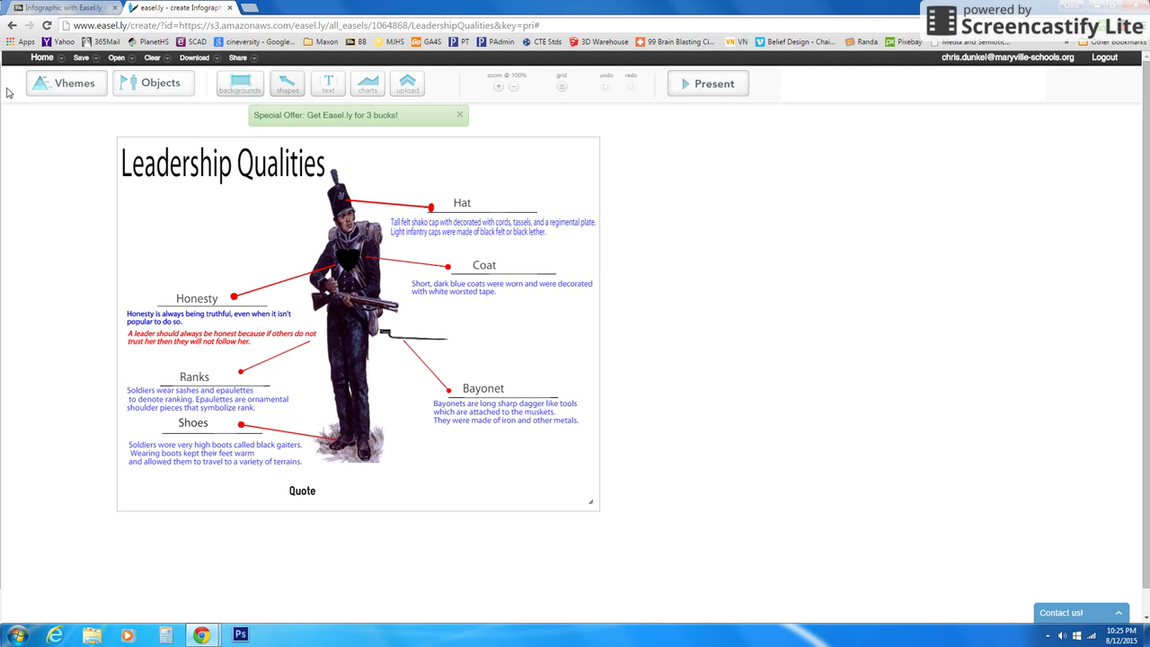
click(82, 59)
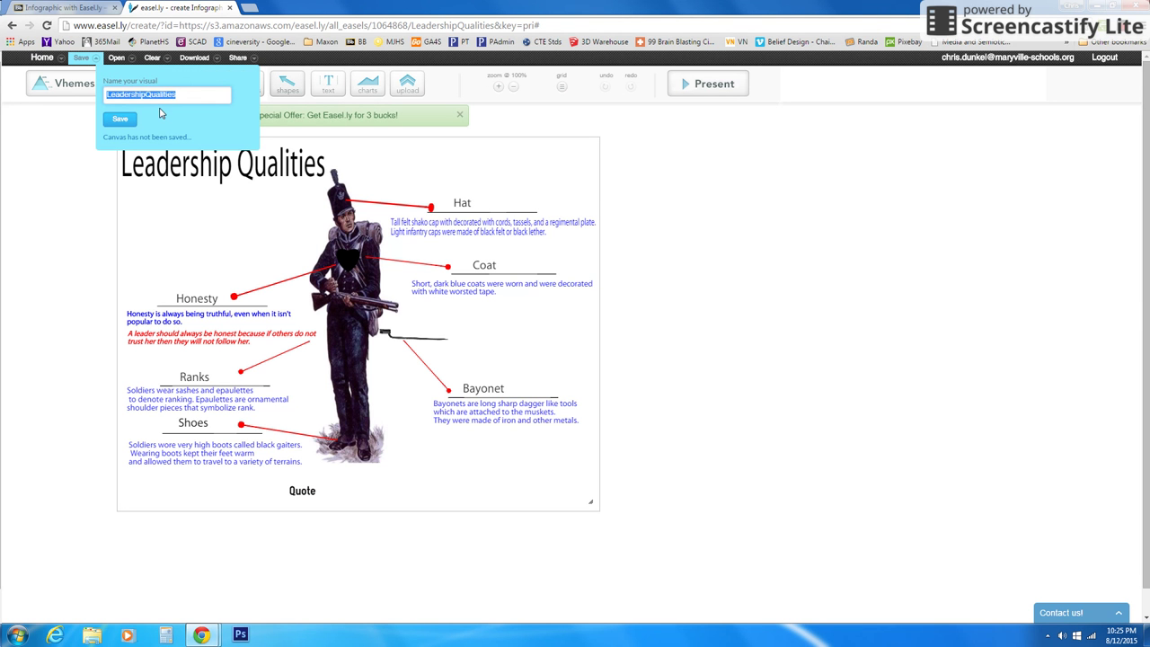
text(F)
click(136, 124)
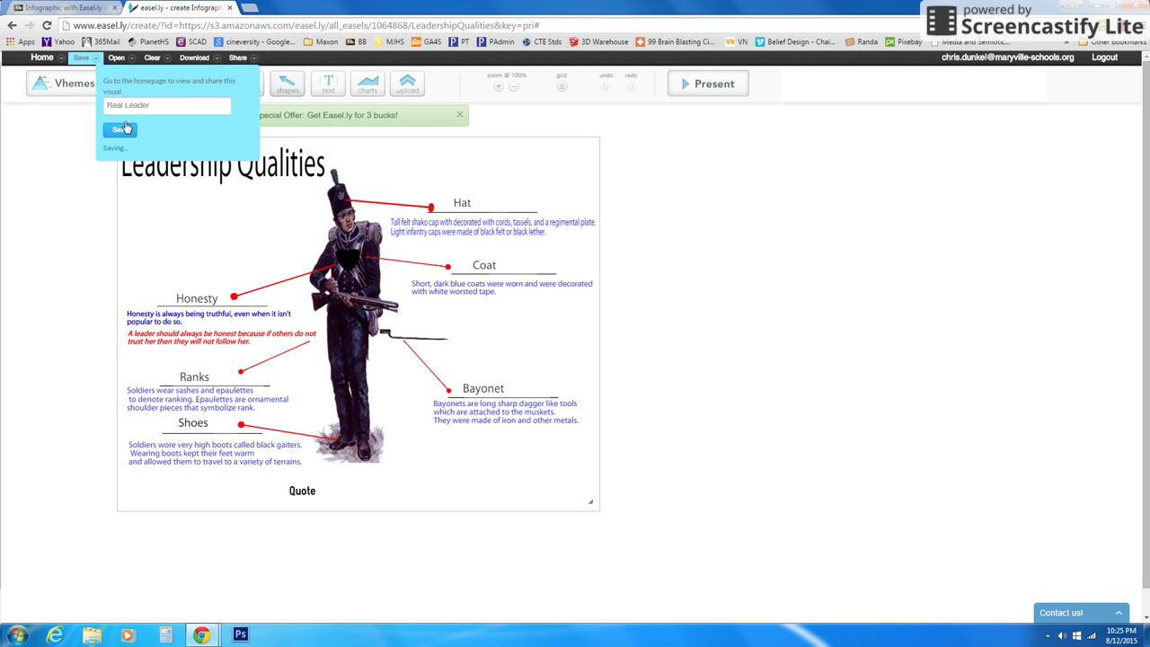
click(32, 58)
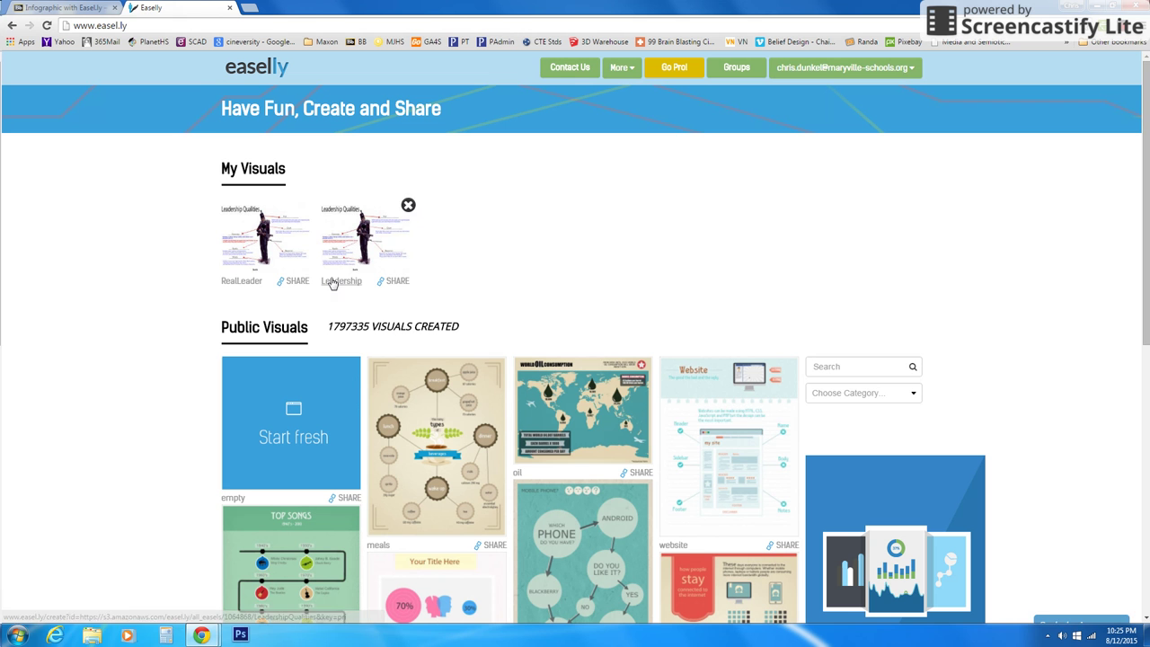
mouse_move(350, 231)
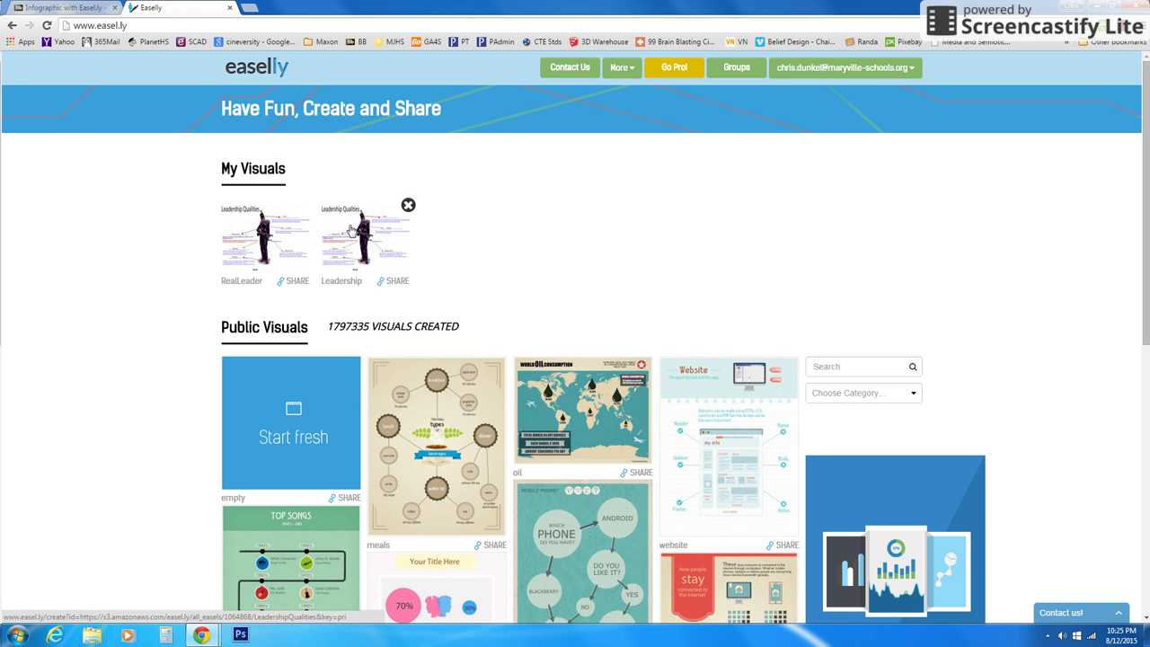